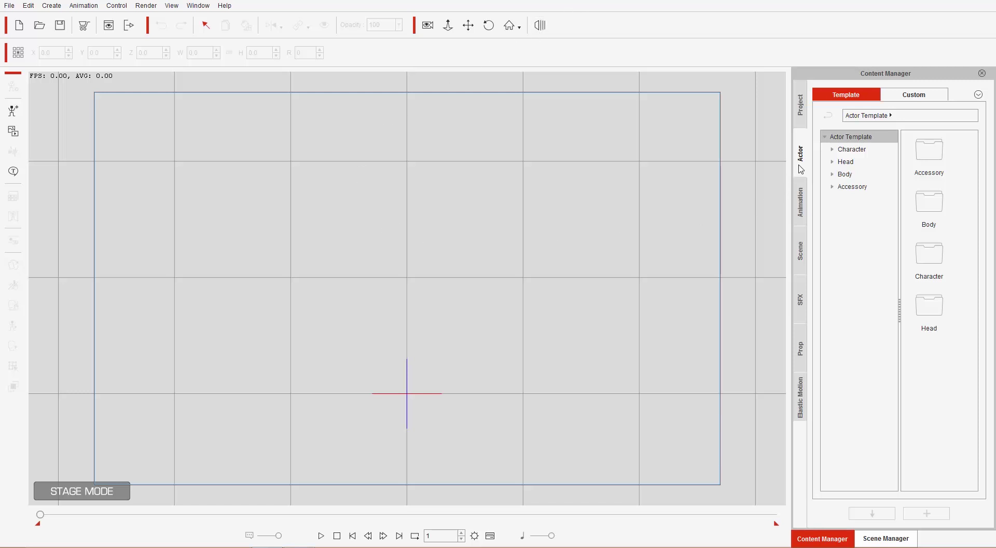
- Add the Sheepdog character from the G3 Animals templates to the stage and open it in the 2D Motion Key Editor
left_click(833, 150)
left_click(841, 201)
left_click(887, 228)
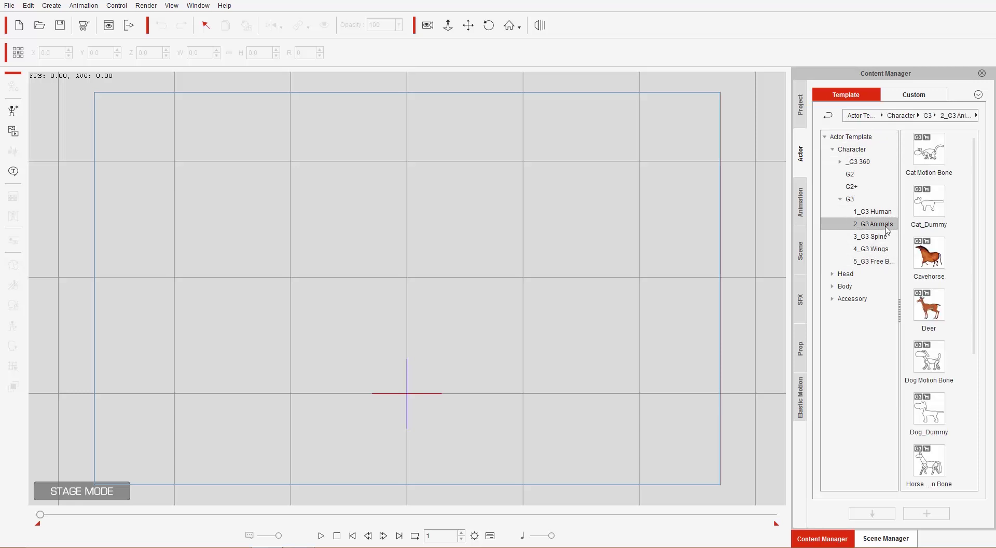
left_click_drag(974, 217, 992, 347)
left_click(936, 358)
double_click(935, 358)
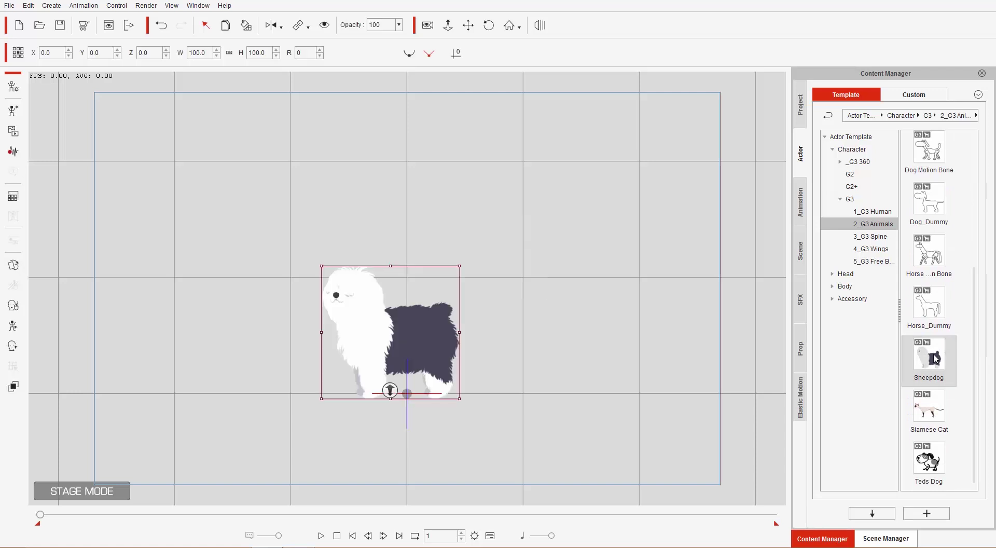
scroll(524, 187, "up", 3)
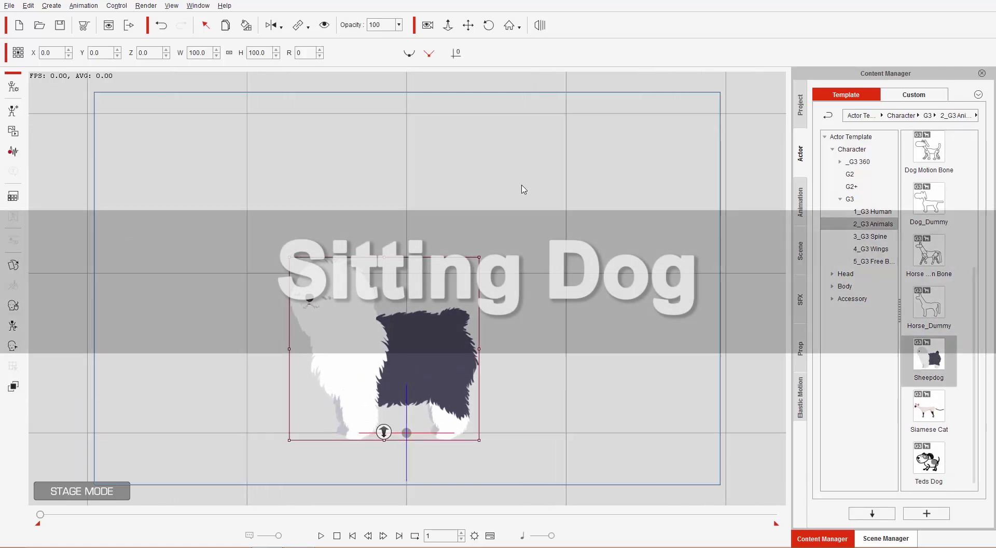
scroll(591, 366, "up", 2)
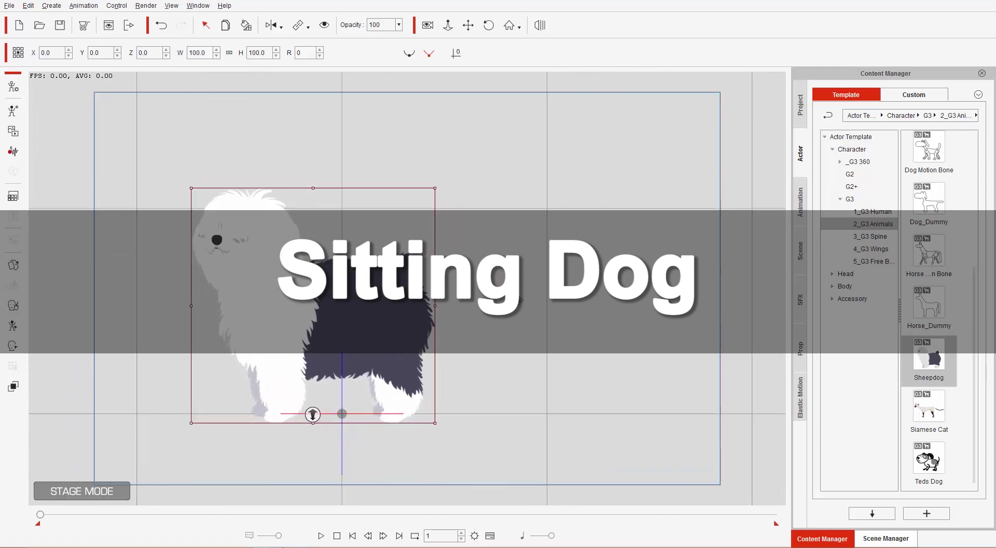
left_click(13, 326)
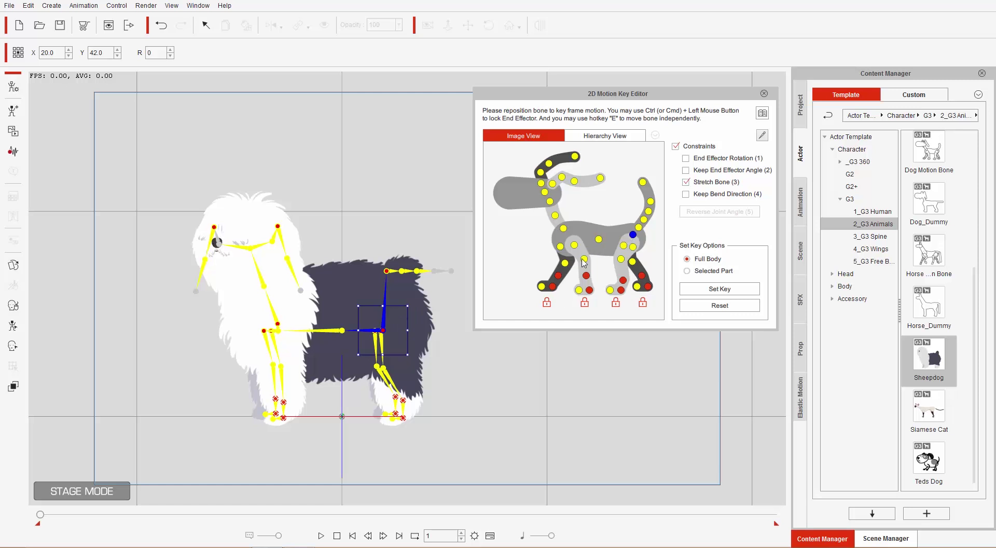
- Try moving the sheepdog's hip bone with Stretch Bone enabled, resetting the pose after each attempt
left_click_drag(391, 333, 370, 319)
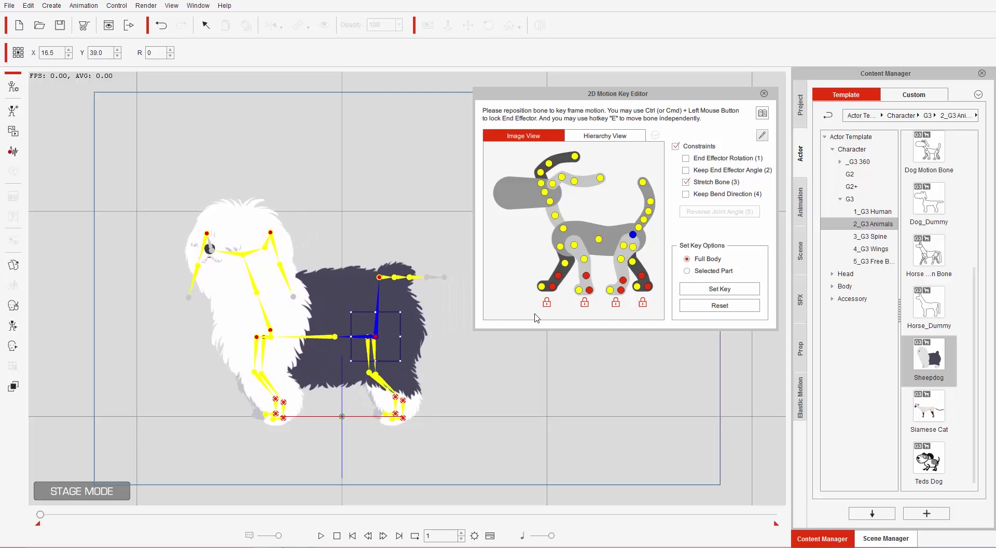
left_click(725, 312)
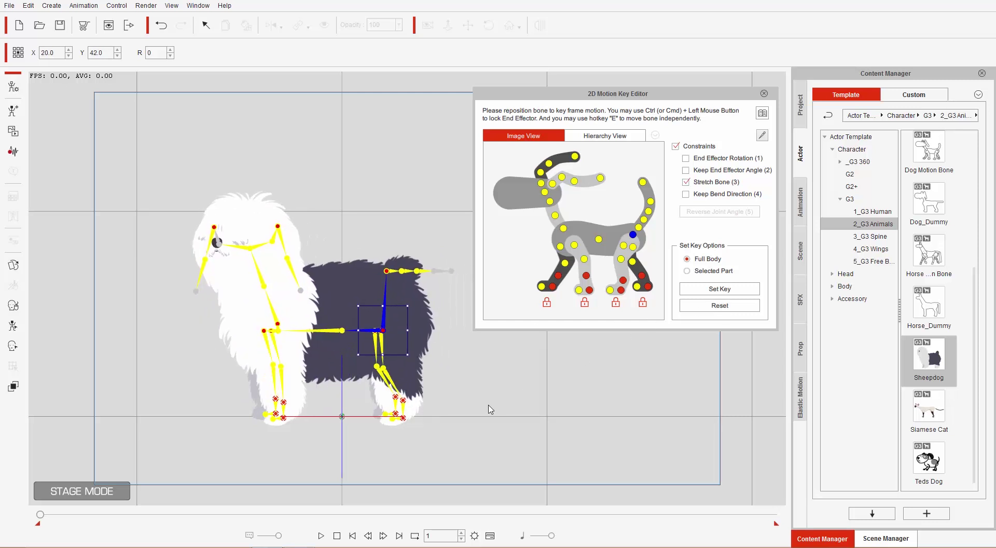
scroll(471, 285, "up", 2)
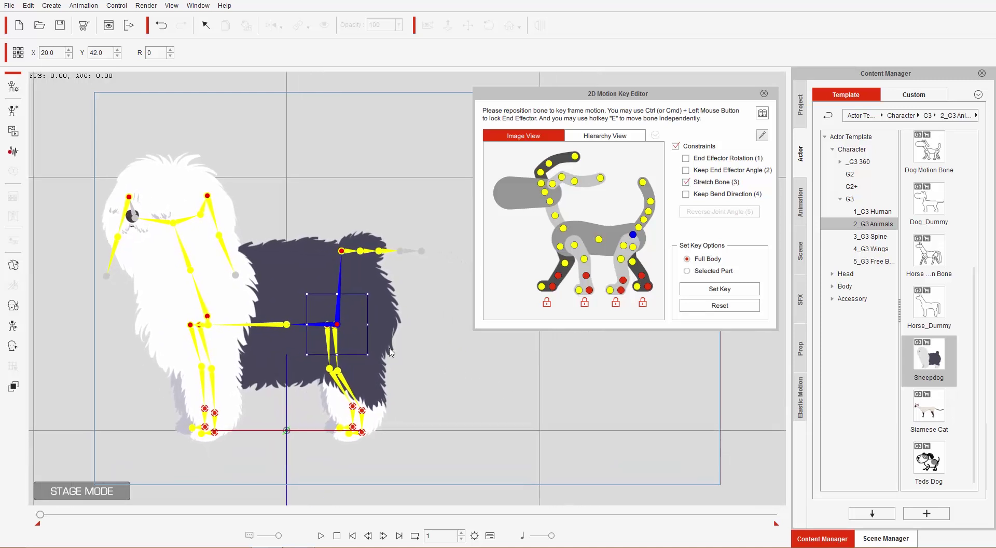
mouse_move(355, 312)
left_mouse_down()
mouse_move(360, 365)
mouse_move(363, 301)
mouse_move(365, 312)
left_mouse_up()
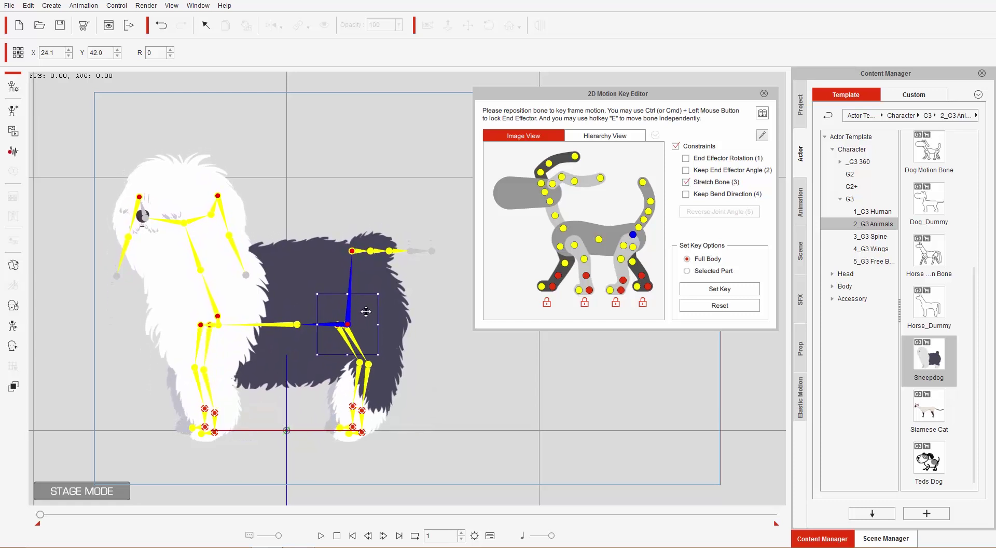
left_click(747, 306)
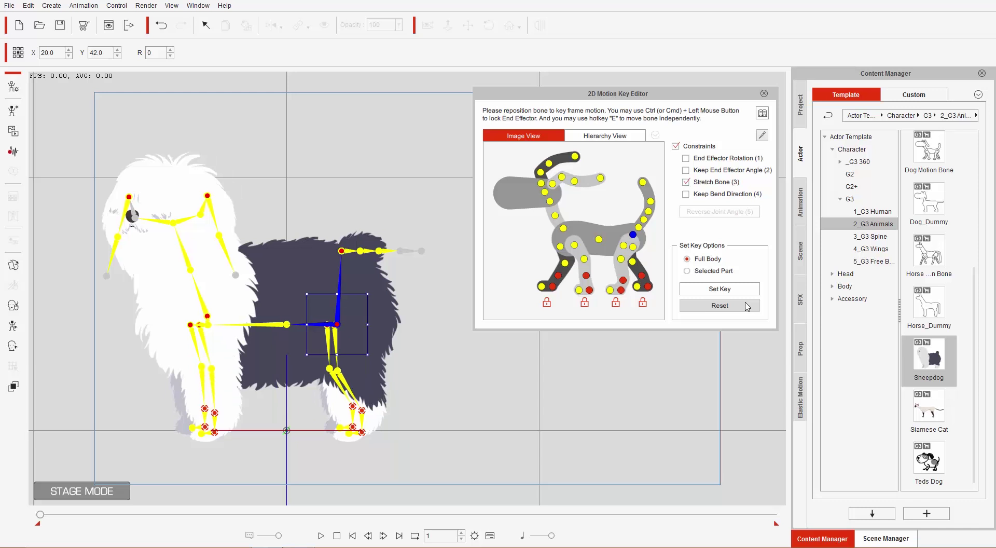
- Try moving the hip bone with Stretch Bone disabled, then reset the pose and enable Stretch Bone again
left_click(739, 298)
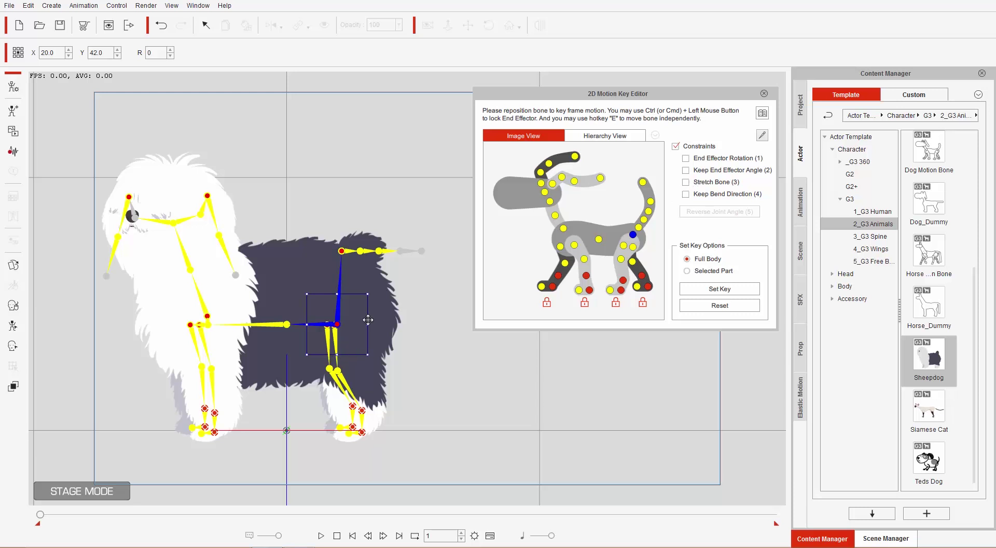
left_click_drag(378, 315, 389, 324)
left_click(727, 305)
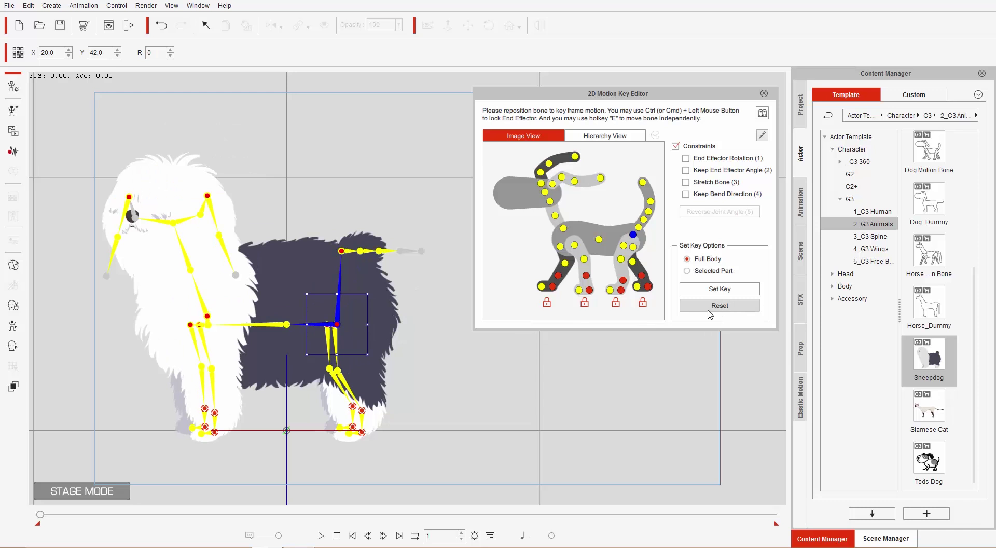
left_click(686, 183)
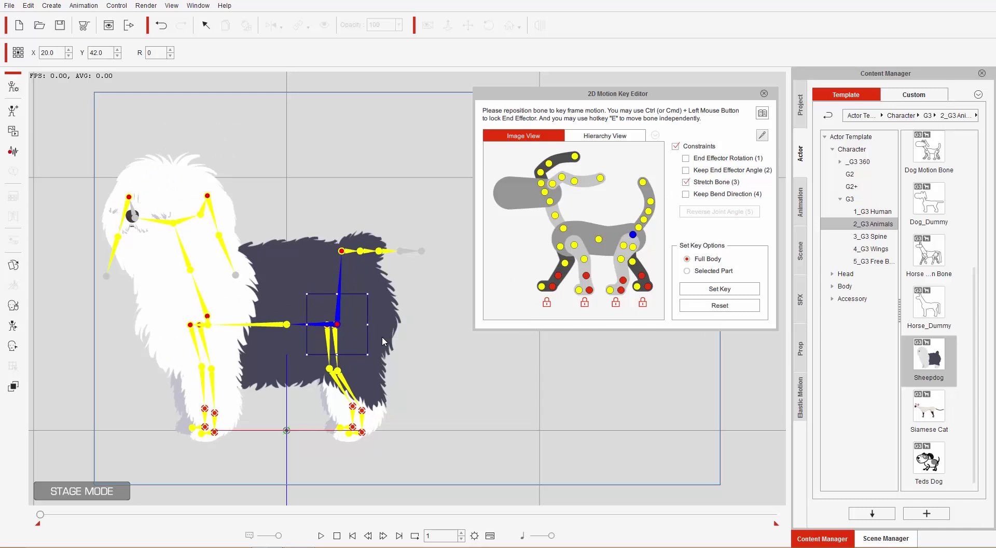
left_click_drag(373, 341, 382, 358)
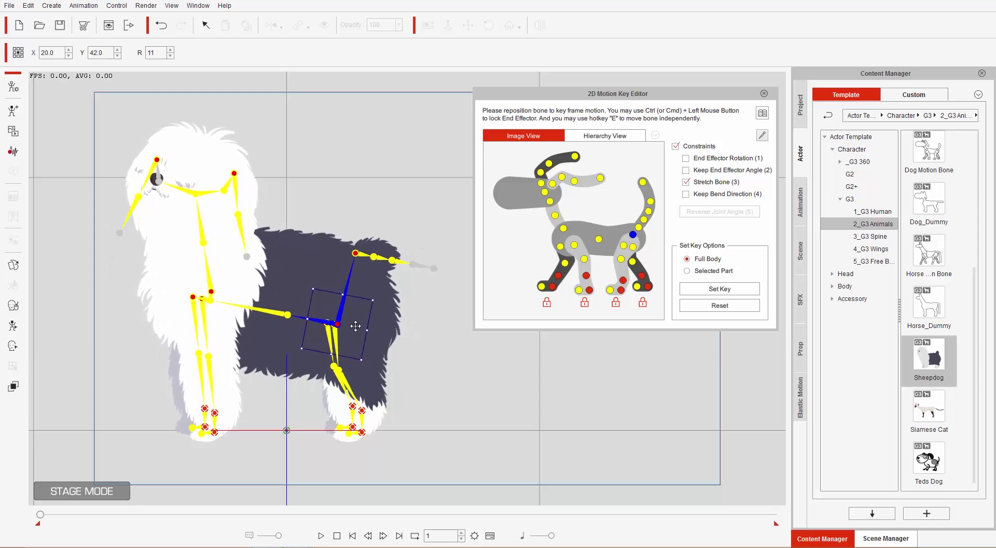
left_click_drag(356, 326, 409, 364)
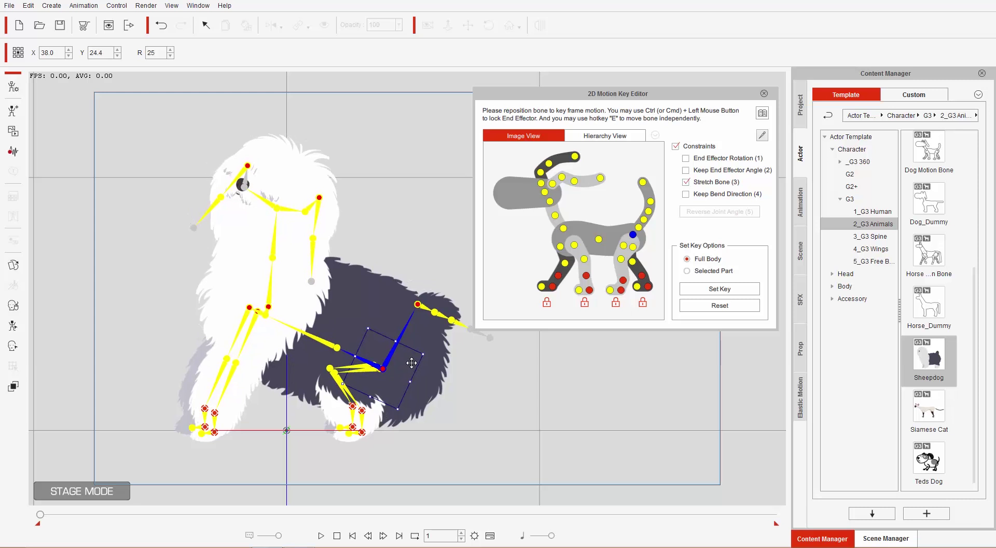
key("ctrl+z")
key("ctrl+z")
key("ctrl+z")
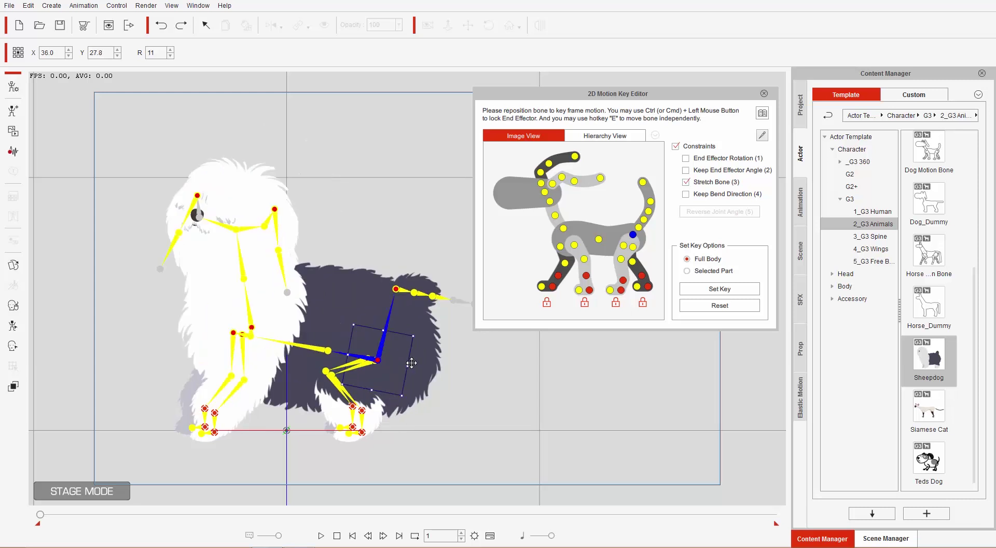
key("ctrl+z")
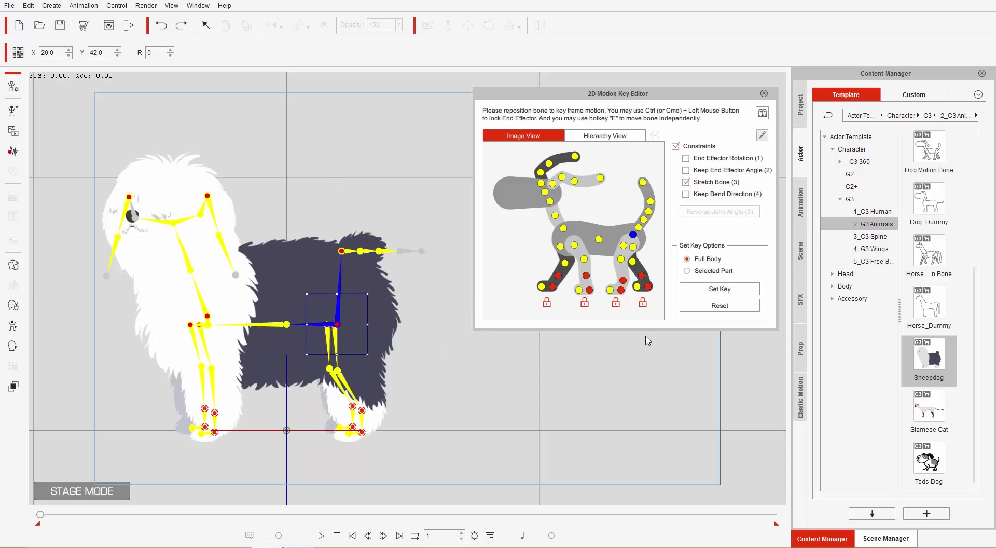
left_click(714, 311)
- At frame 15, lower the hip bone backward into a sitting pose at about X 37.2, Y 24.0, rotated to about 27
type("15")
left_click_drag(350, 313, 410, 385)
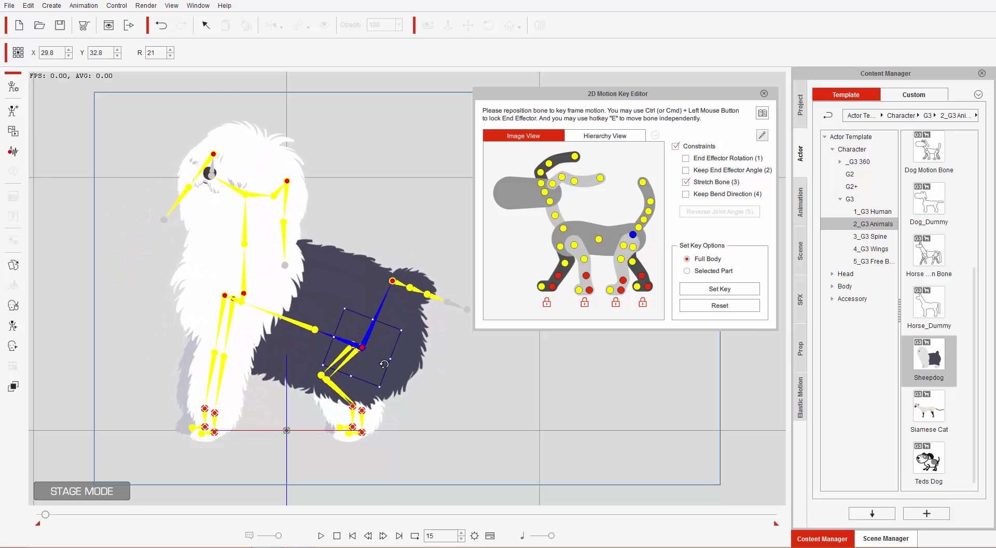
left_click_drag(377, 353, 396, 368)
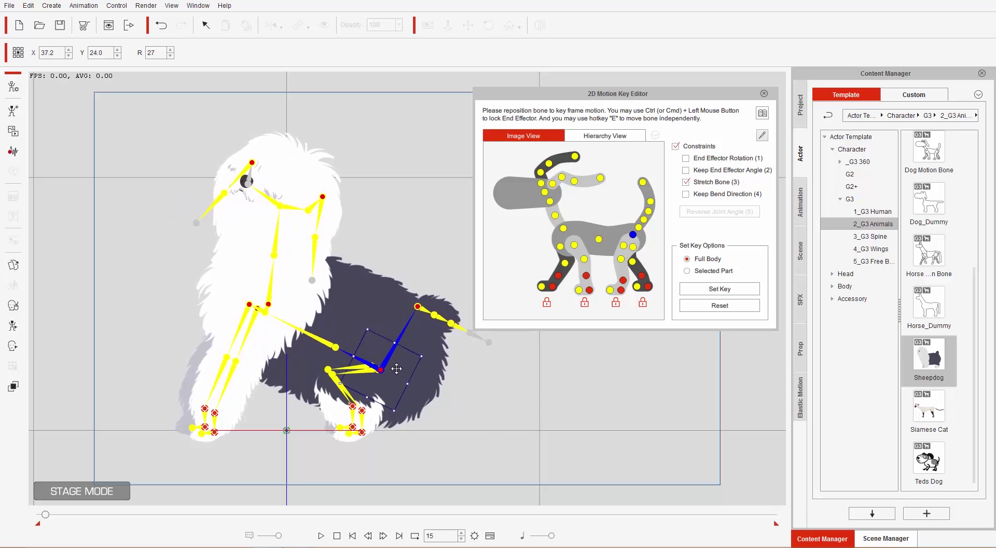
- Rotate the tail's base bone upward to about 287 and tilt the Neck1 bone forward to about 332
left_click(418, 307)
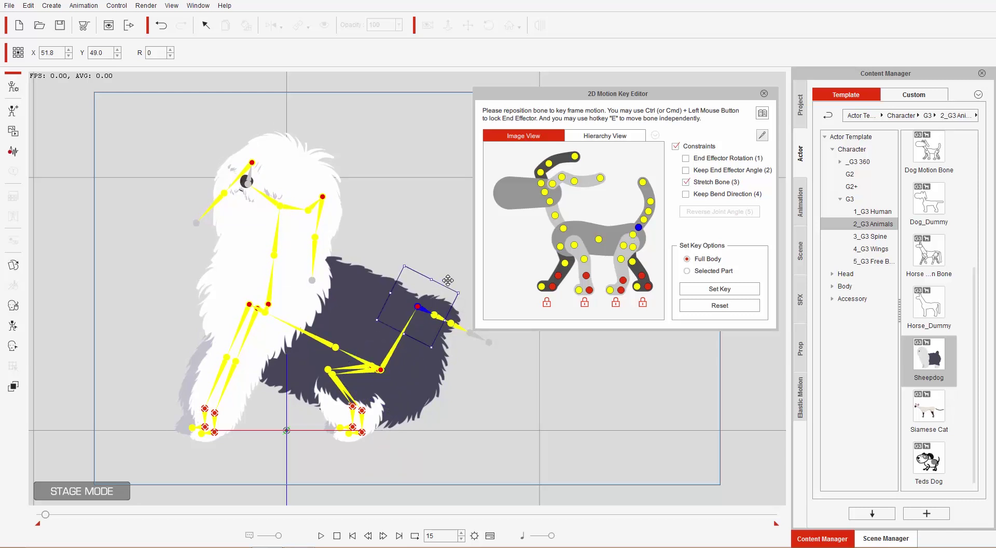
left_click_drag(446, 279, 392, 266)
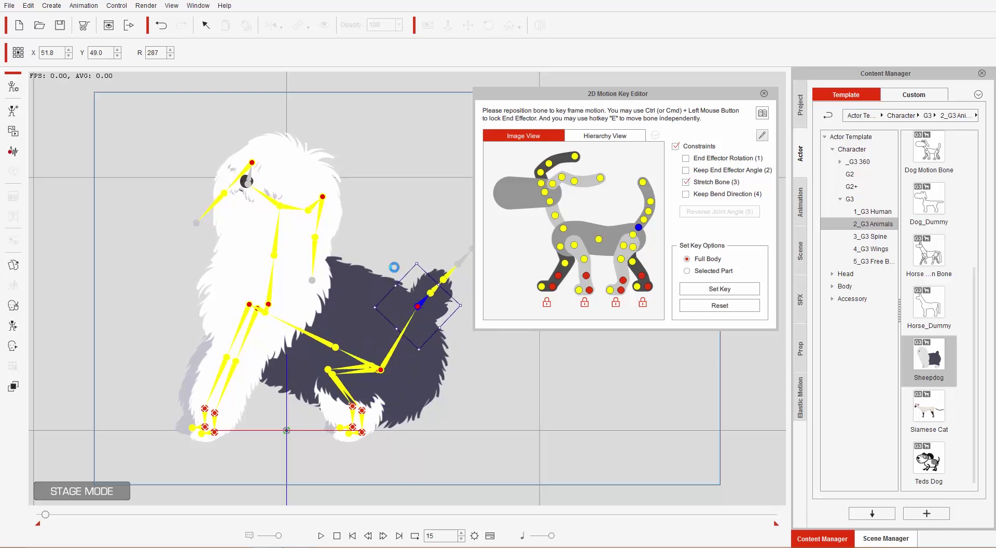
left_click(275, 280)
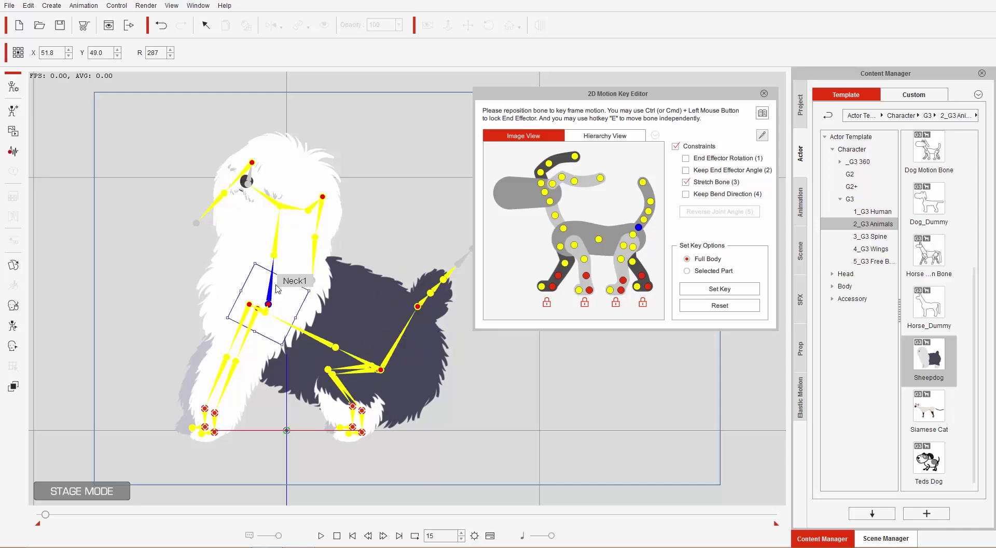
left_click_drag(309, 298, 305, 283)
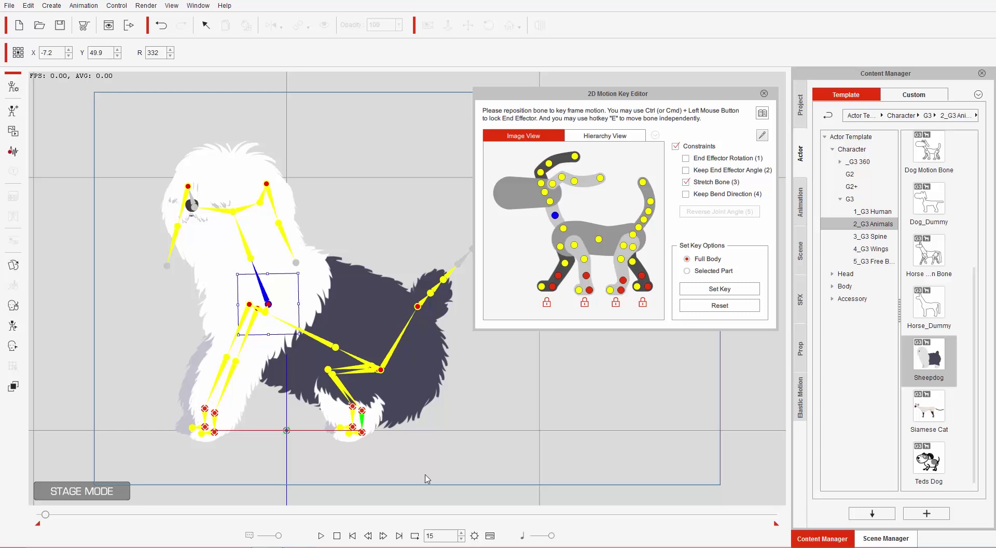
- Compare the standing pose at frame 1 with the sitting pose and return to frame 15
left_click_drag(45, 515, 26, 518)
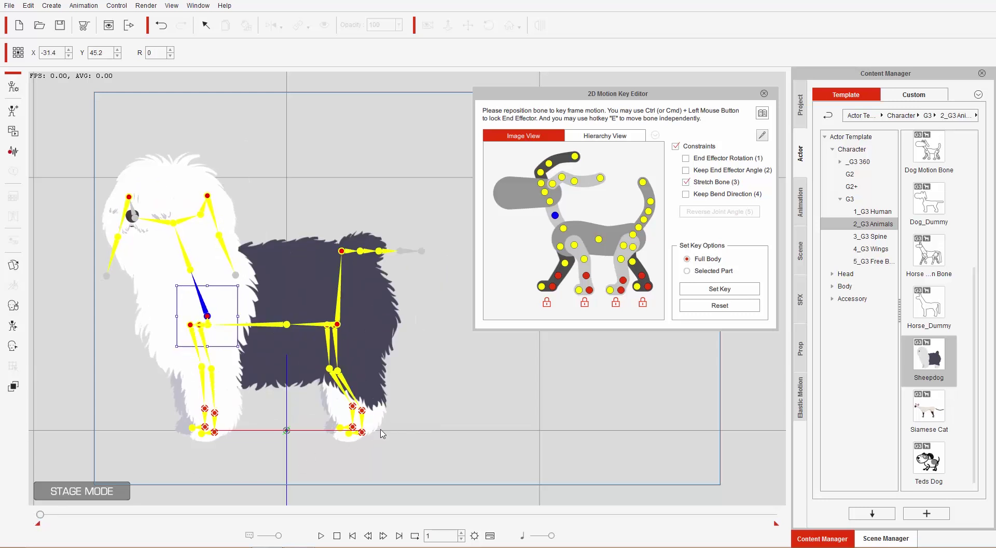
double_click(448, 531)
type("15")
key("Return")
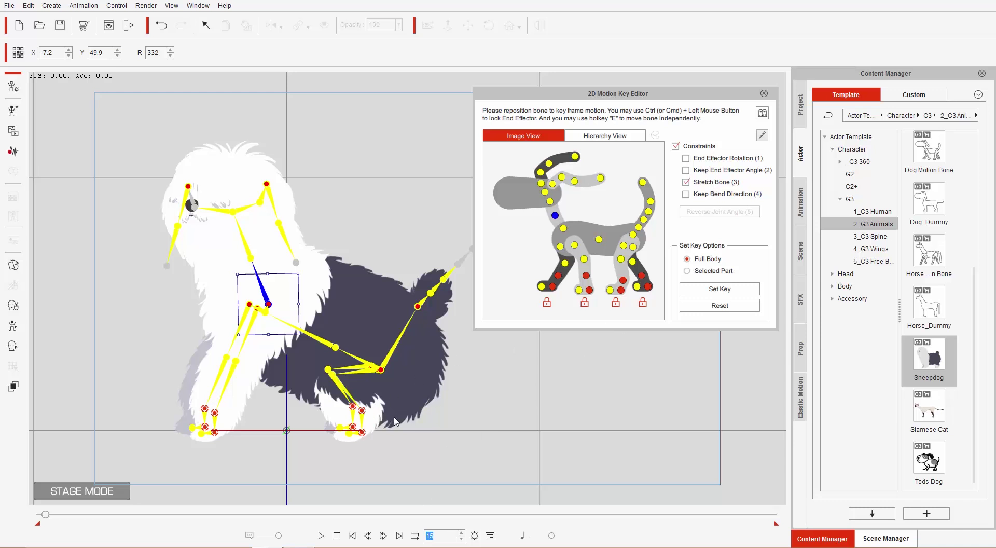
left_click(362, 418)
left_click_drag(361, 417, 345, 406)
key("ctrl+z")
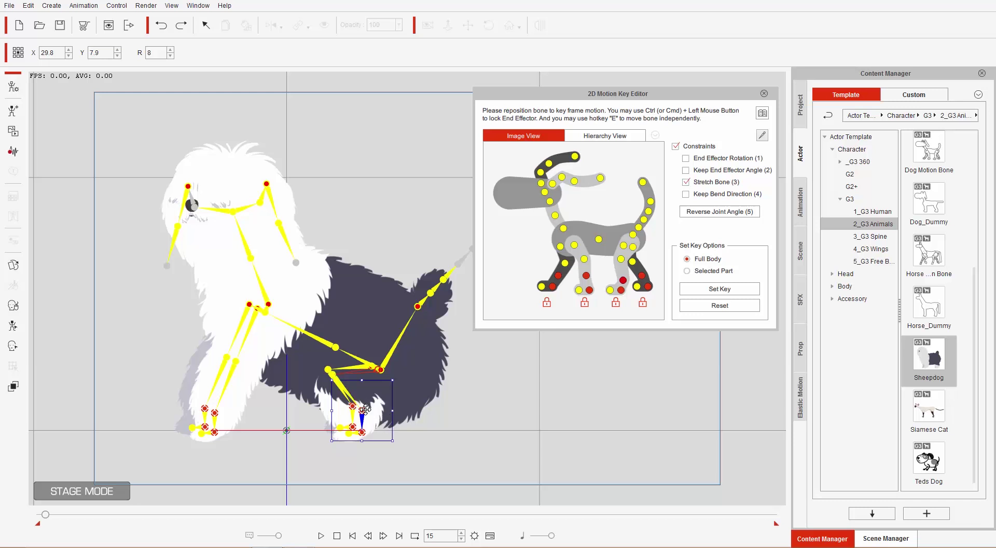
- Enable End Effector Rotation and lay both back shanks down behind the hind paws, rotated to about 97 and 111
left_click(715, 159)
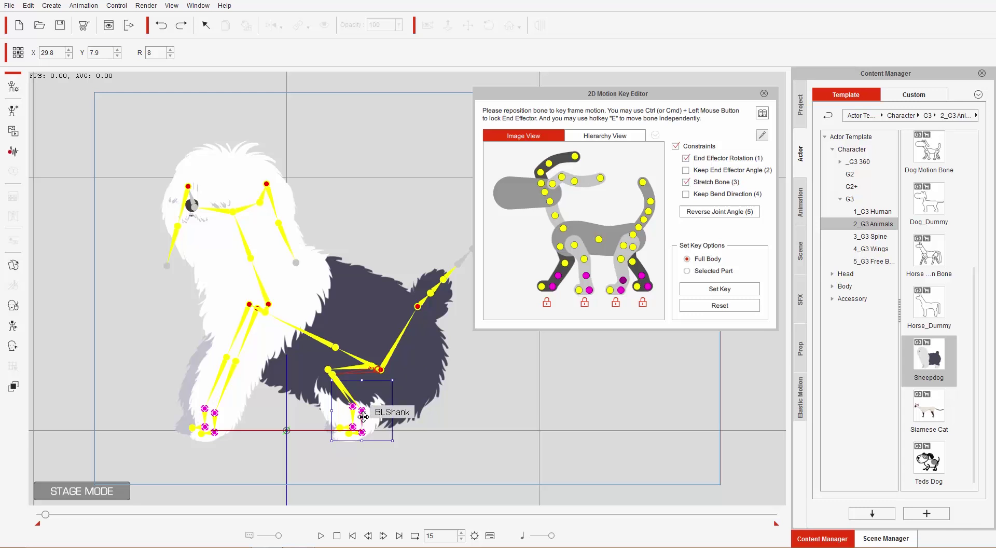
left_click_drag(363, 416, 385, 431)
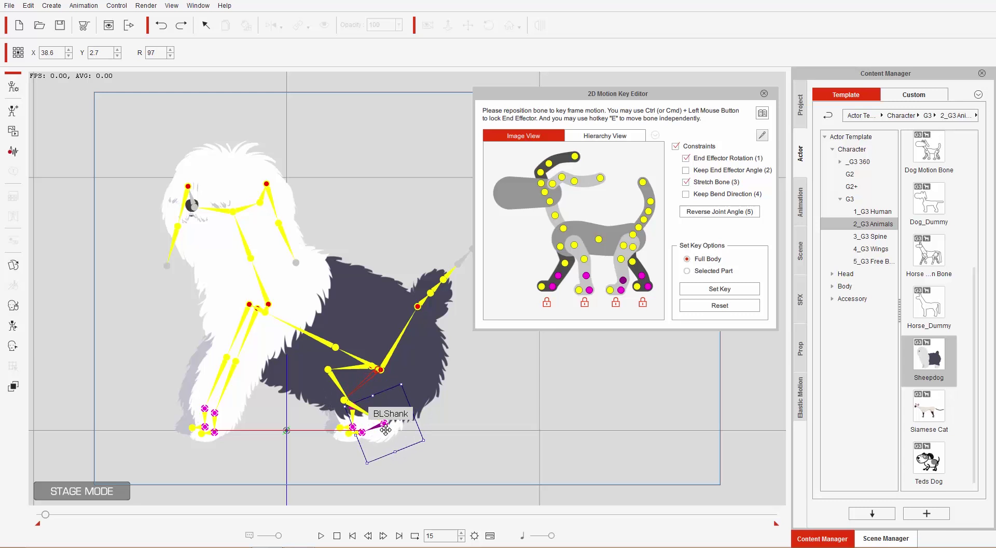
left_click_drag(386, 431, 386, 430)
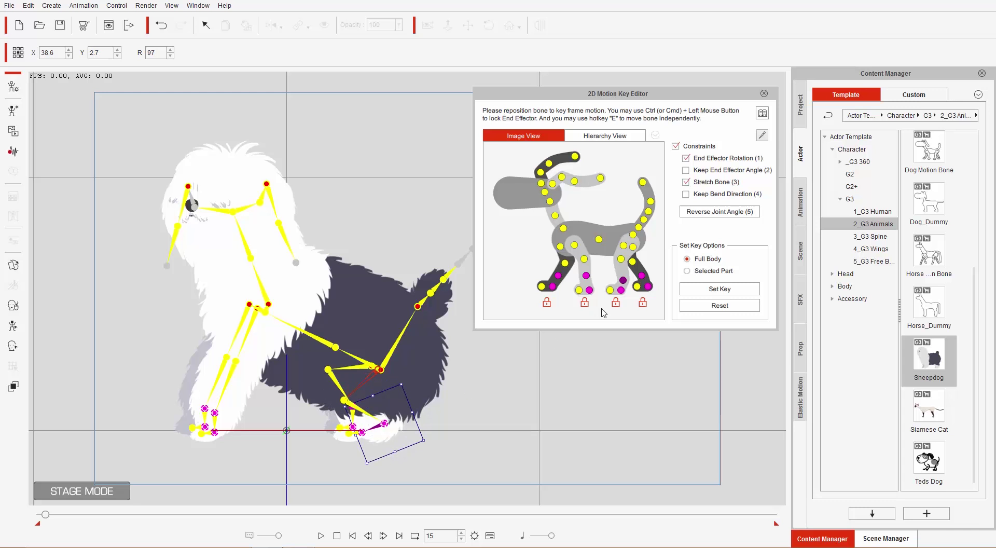
left_click(641, 276)
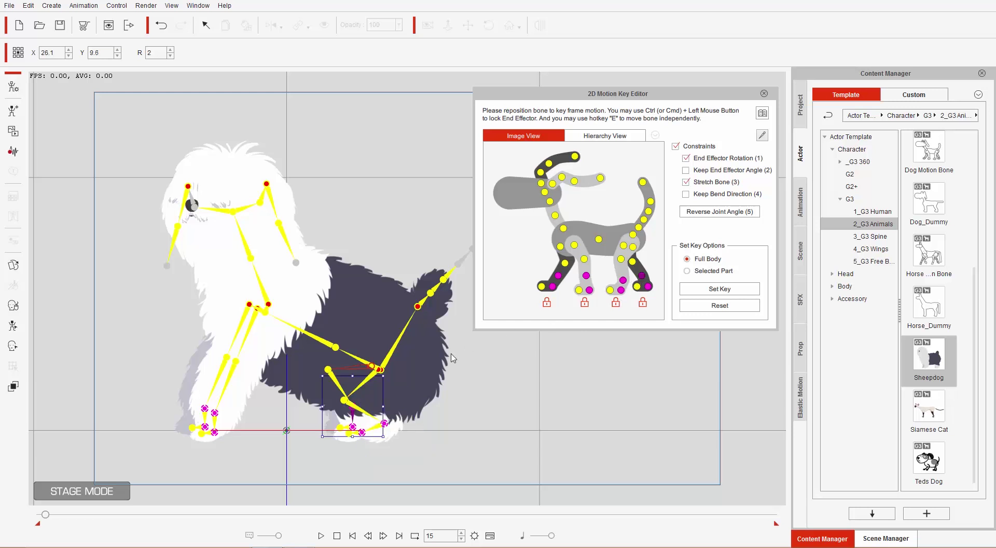
left_click_drag(375, 393, 405, 407)
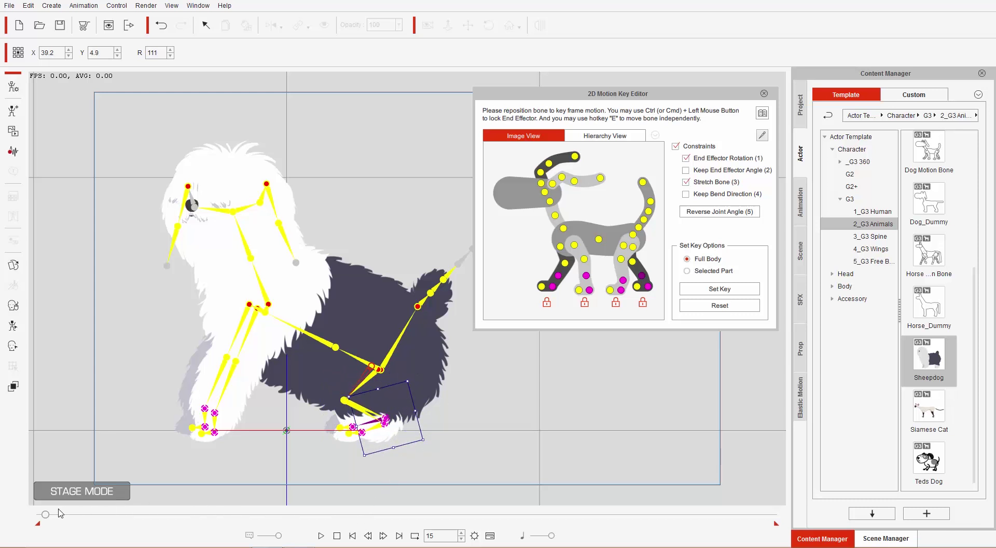
- Shorten the playback range to the sitting motion, play it in a loop and stop the playback
mouse_move(49, 516)
left_mouse_down()
mouse_move(29, 516)
mouse_move(45, 513)
left_mouse_up()
left_click(337, 535)
left_click(415, 536)
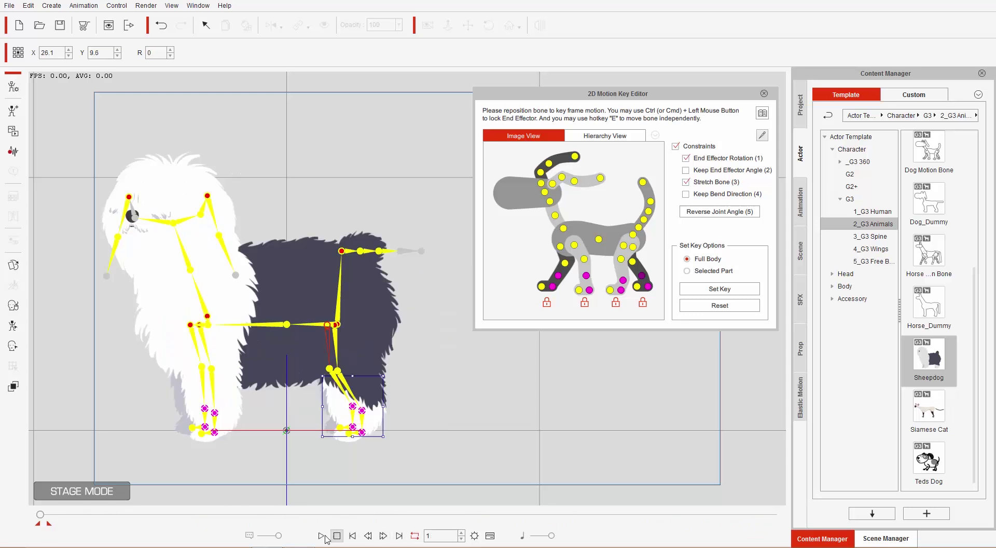
left_click(322, 536)
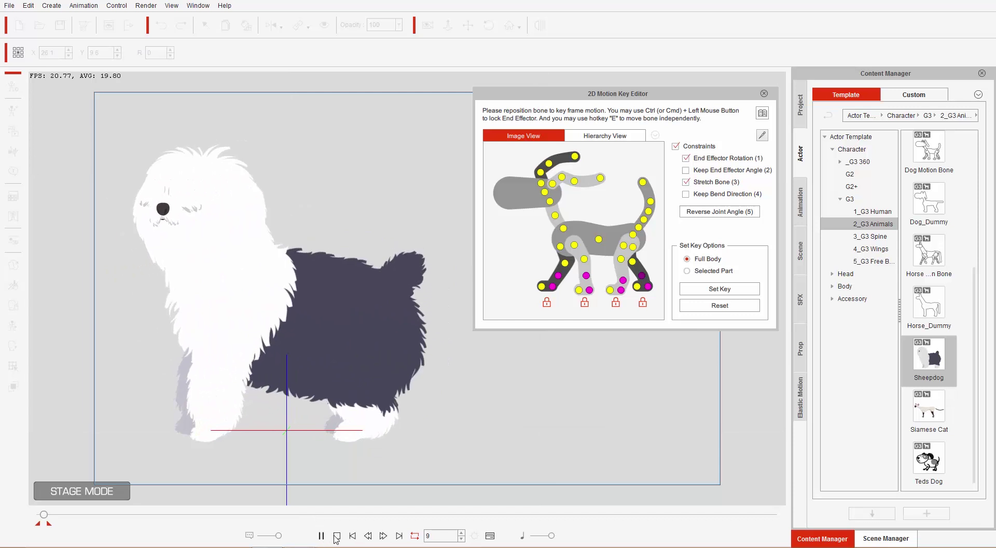
left_click(337, 536)
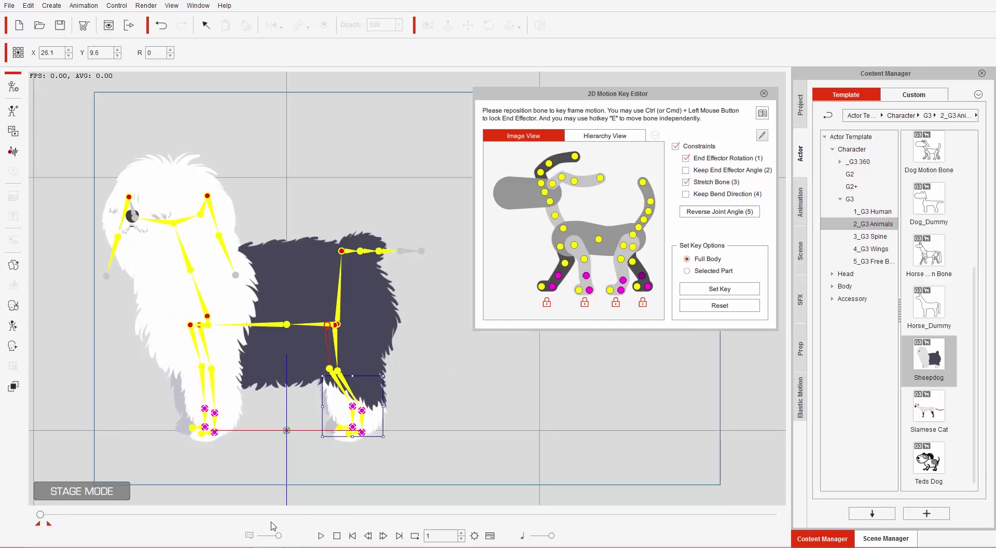
- Delete the sheepdog from the stage and load the Cavehorse character from the G3 animals
mouse_move(42, 517)
left_mouse_down()
mouse_move(33, 517)
mouse_move(52, 517)
mouse_move(29, 517)
mouse_move(60, 518)
left_mouse_up()
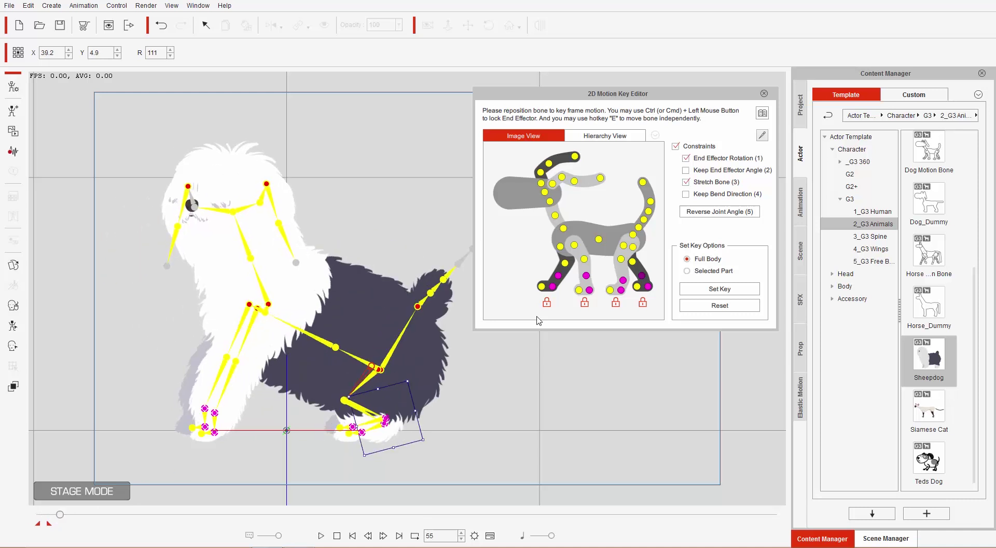
left_click(764, 94)
key("Delete")
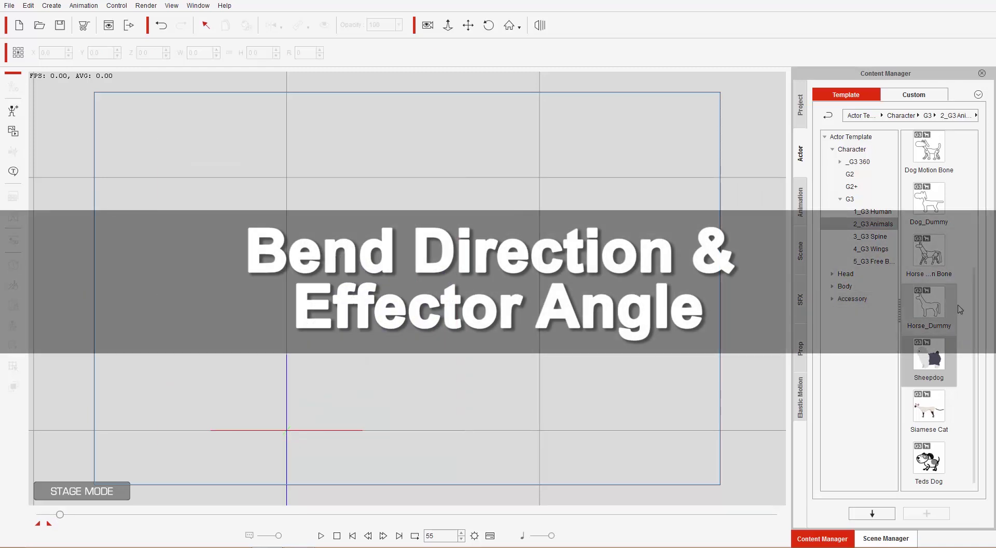
left_click_drag(975, 301, 975, 171)
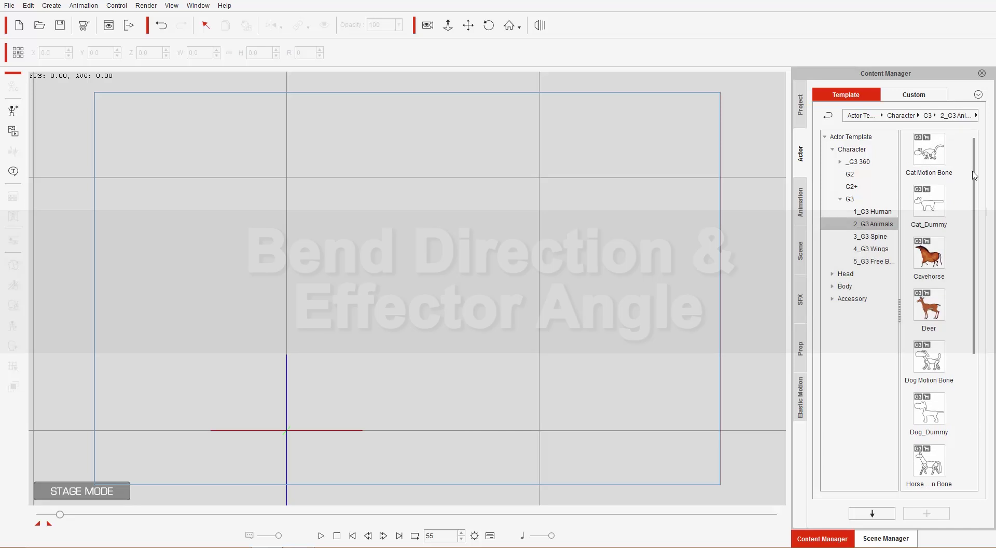
double_click(932, 256)
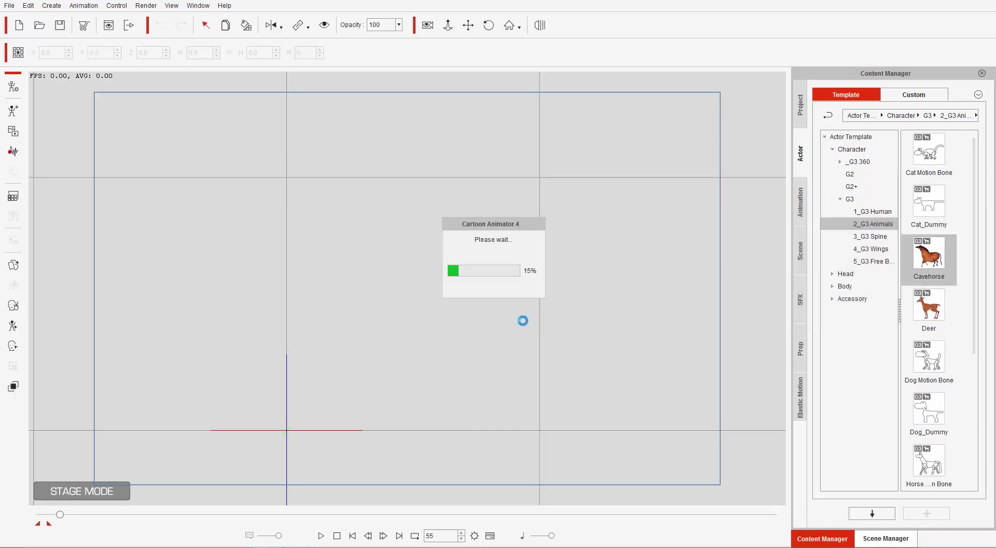
scroll(384, 255, "down", 3)
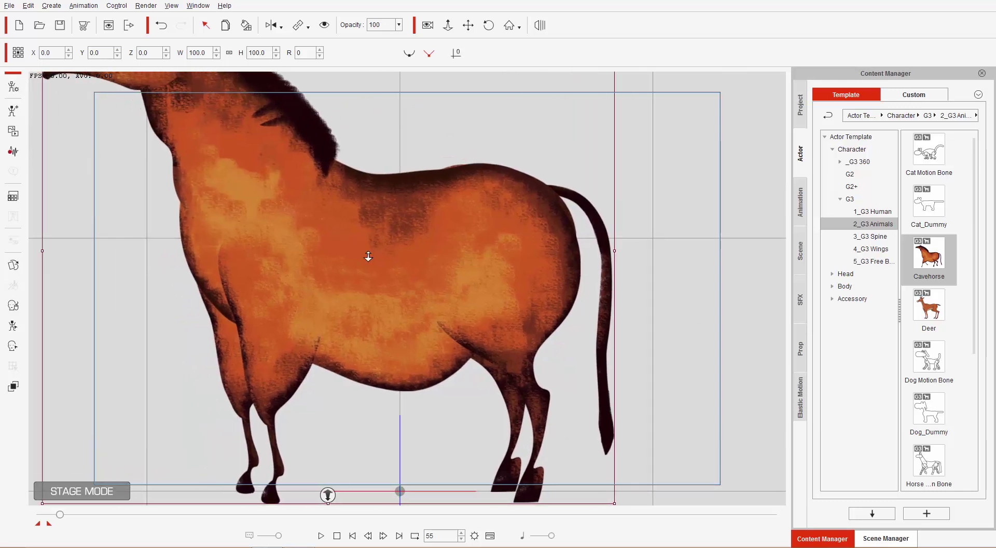
scroll(363, 275, "down", 2)
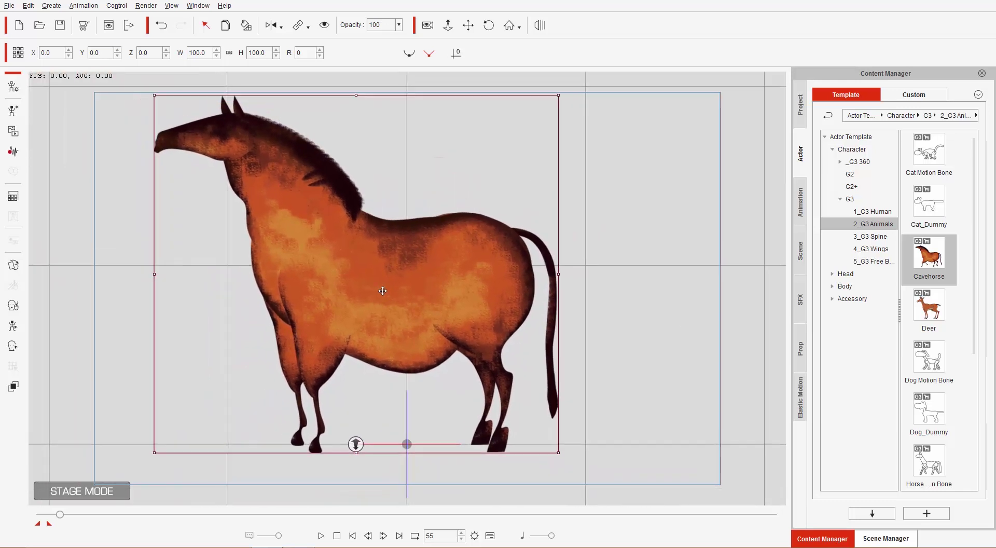
- Open the 2D Motion Key Editor for the horse, try swinging the BLFoot bone forward and up, and undo the move
left_click(13, 326)
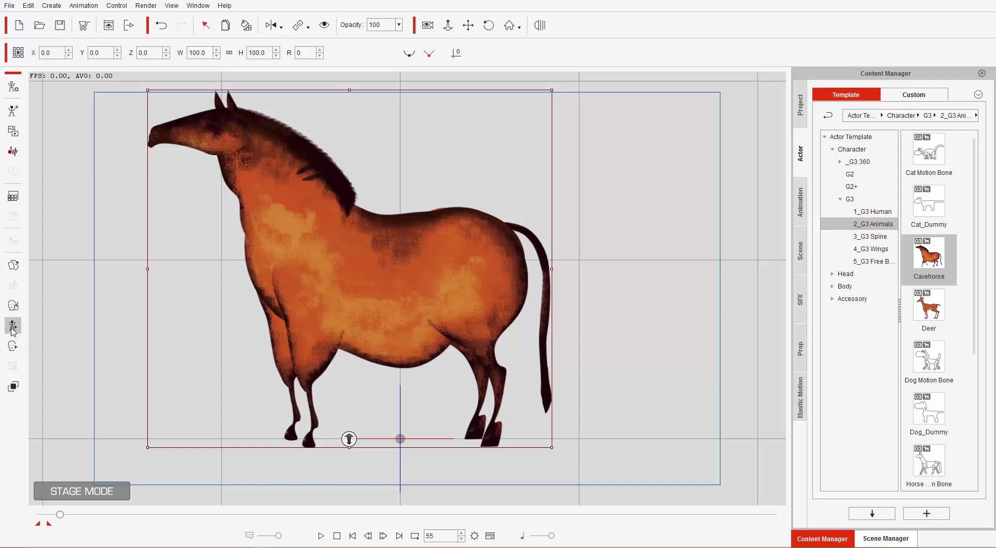
left_click_drag(420, 402, 280, 394)
left_click(365, 418)
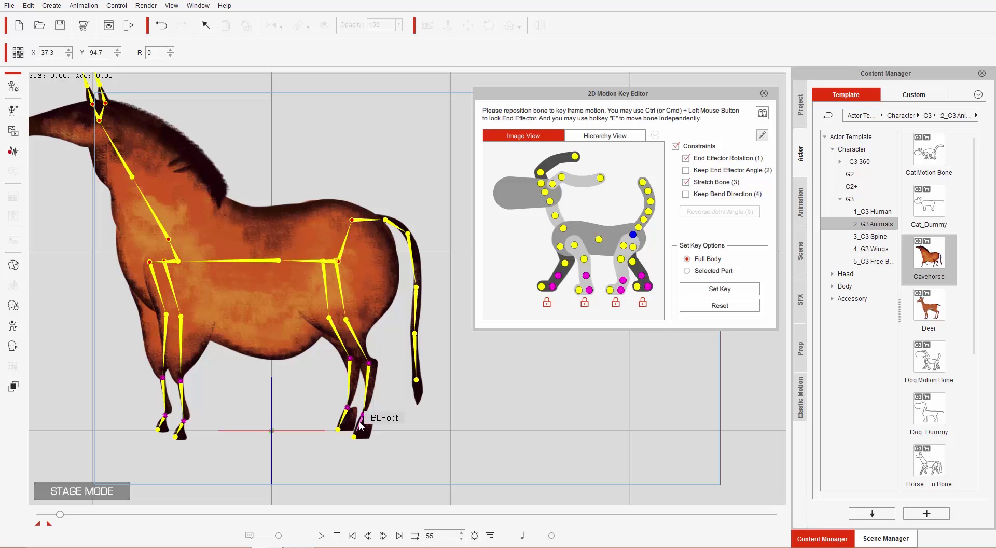
left_click_drag(366, 421, 322, 390)
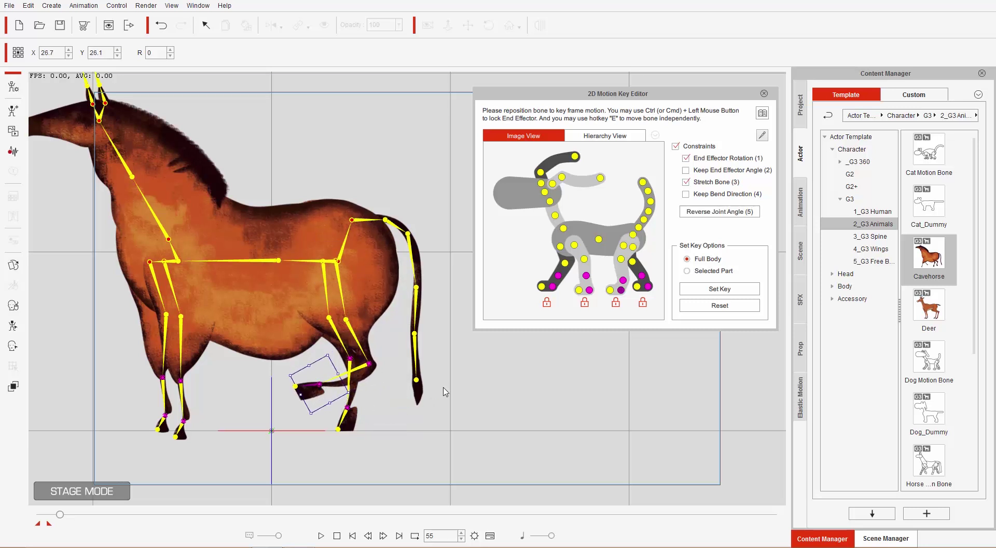
key("ctrl+z")
- Turn off Stretch Bone and End Effector Rotation, enable Keep Bend Direction, and test-move the BLFoot bone beneath the hindquarters
left_click(716, 182)
left_click(709, 158)
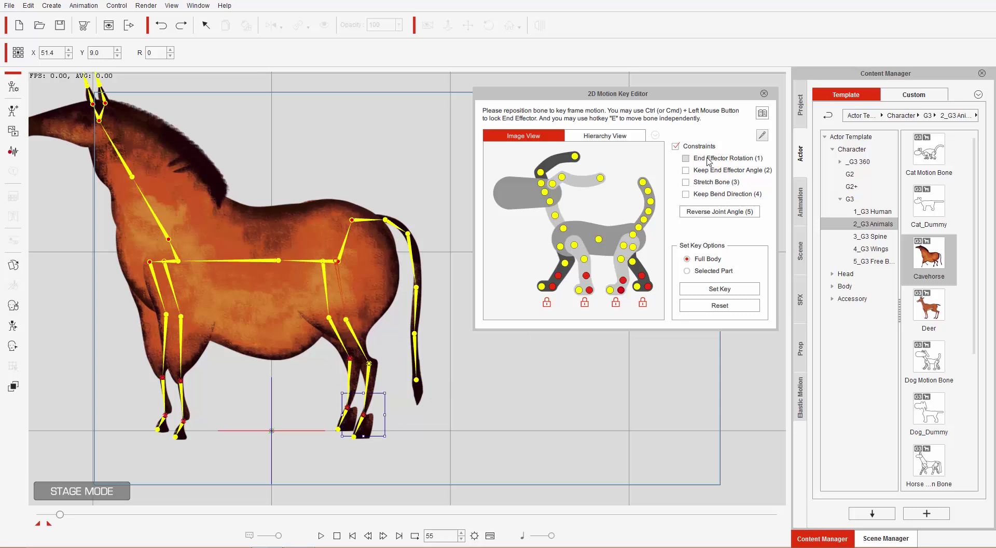
left_click_drag(355, 419, 372, 355)
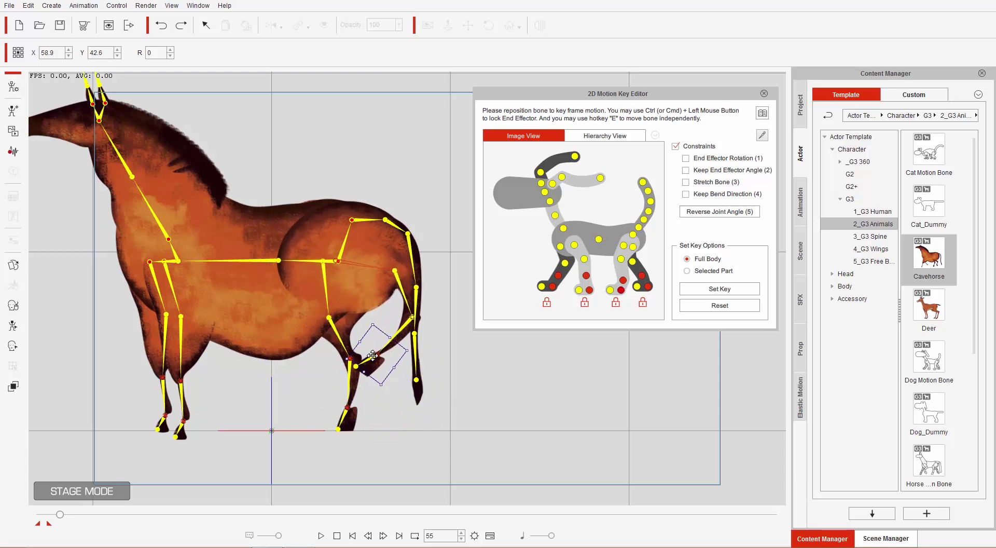
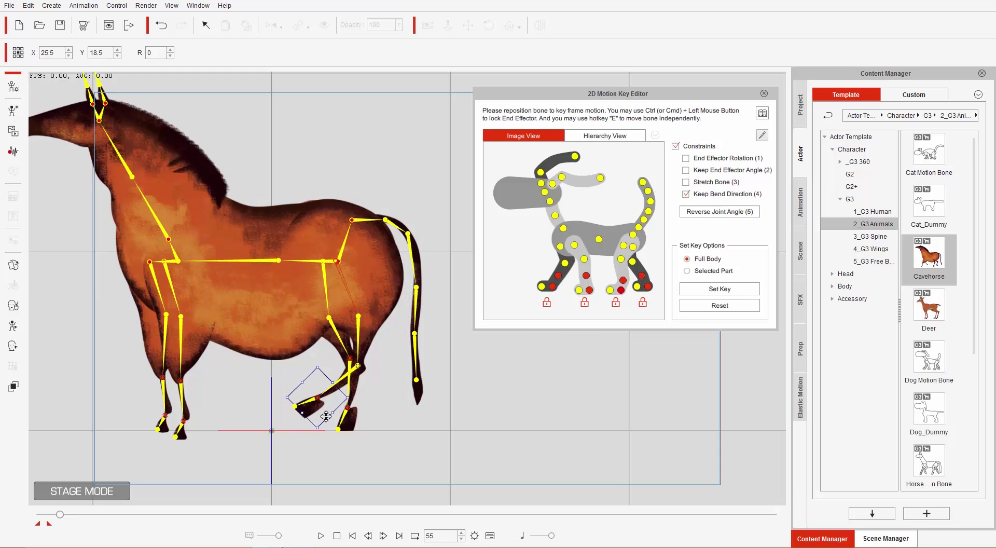
left_click_drag(325, 410, 356, 395)
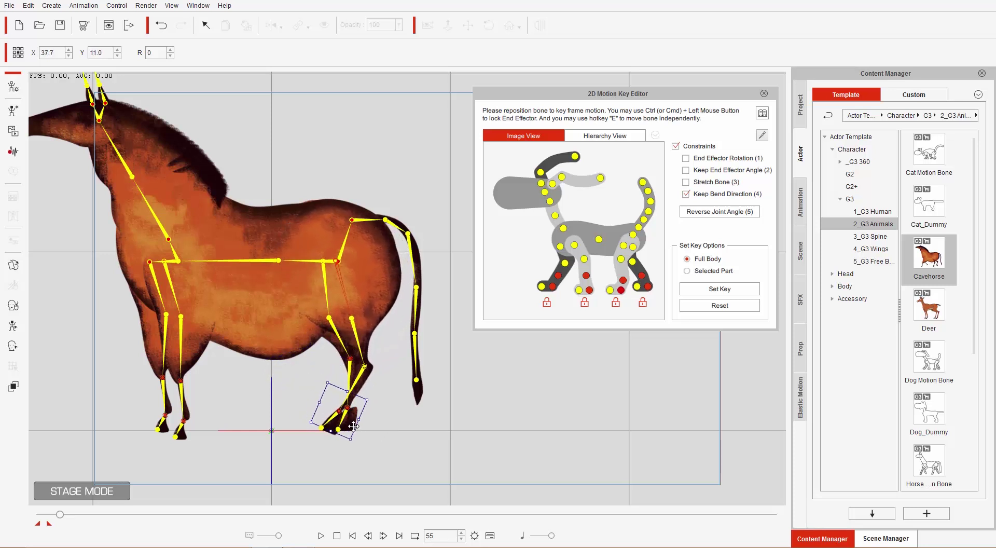
- Reset the horse's pose, enable Keep End Effector Angle, and move the BLFoot bone back and forth to test the leg's bending
left_click(720, 305)
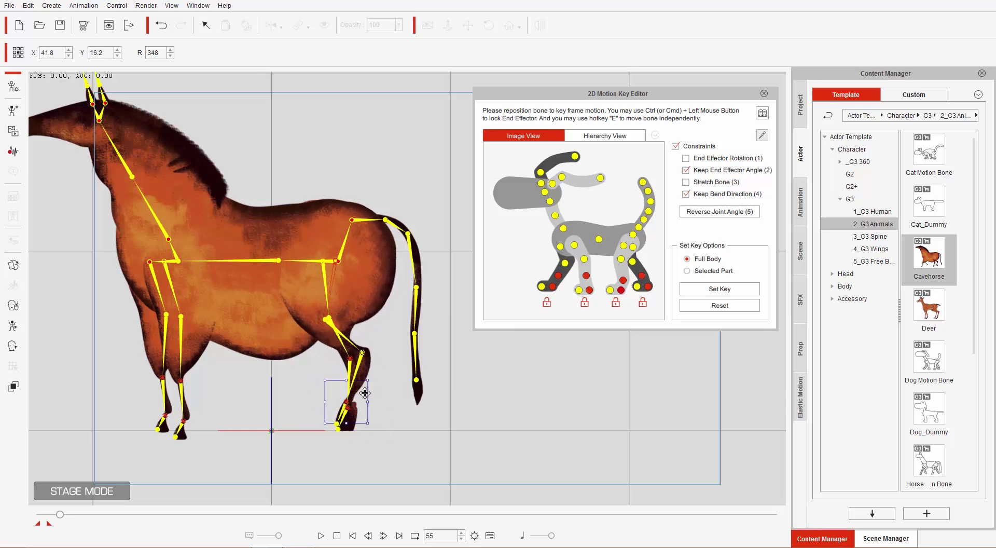
left_click_drag(325, 365, 346, 394)
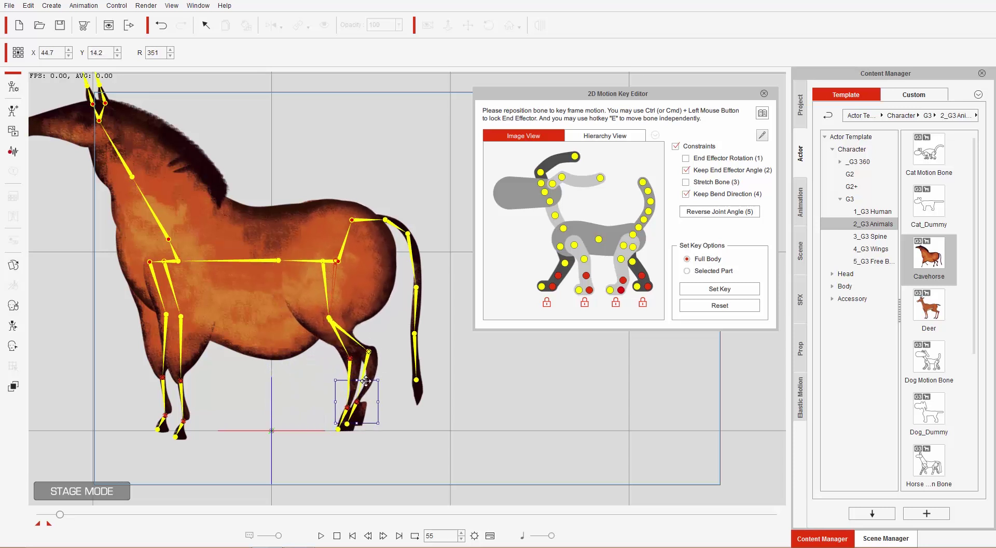
left_click_drag(329, 401, 351, 401)
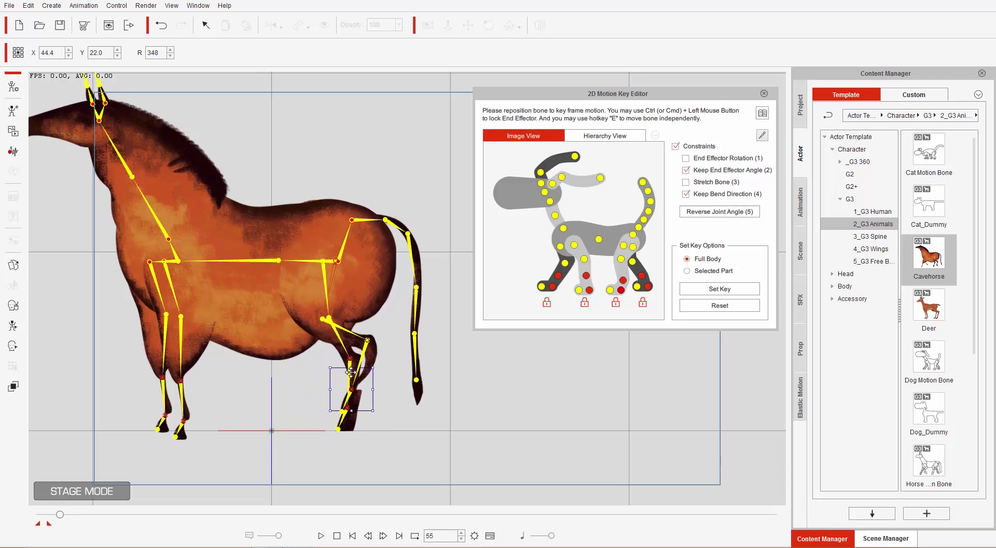
left_click_drag(325, 396, 369, 385)
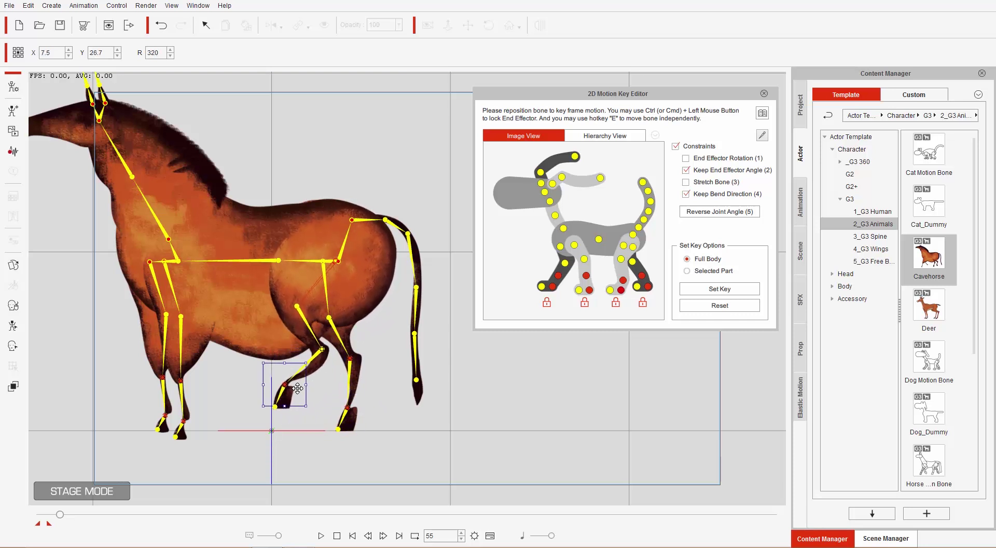
left_click_drag(348, 397, 303, 396)
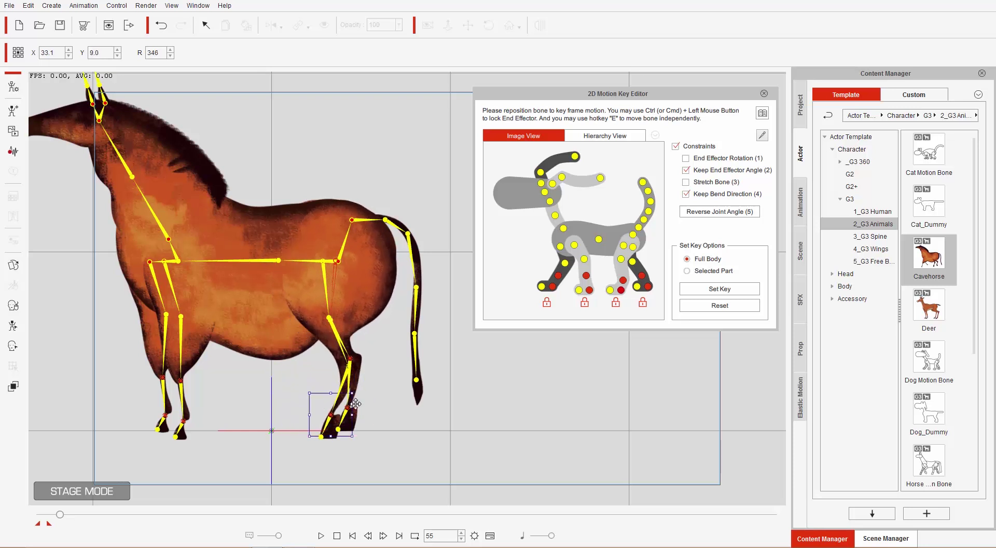
left_click_drag(314, 398, 357, 383)
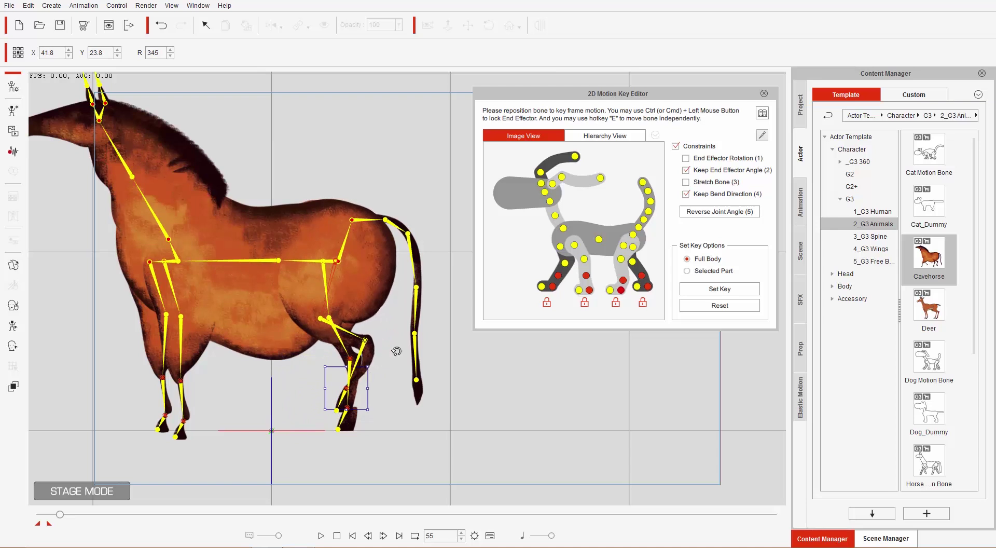
- Remove the horse from the stage and load the Caterpillar character from the G3 Spine templates
left_click(764, 94)
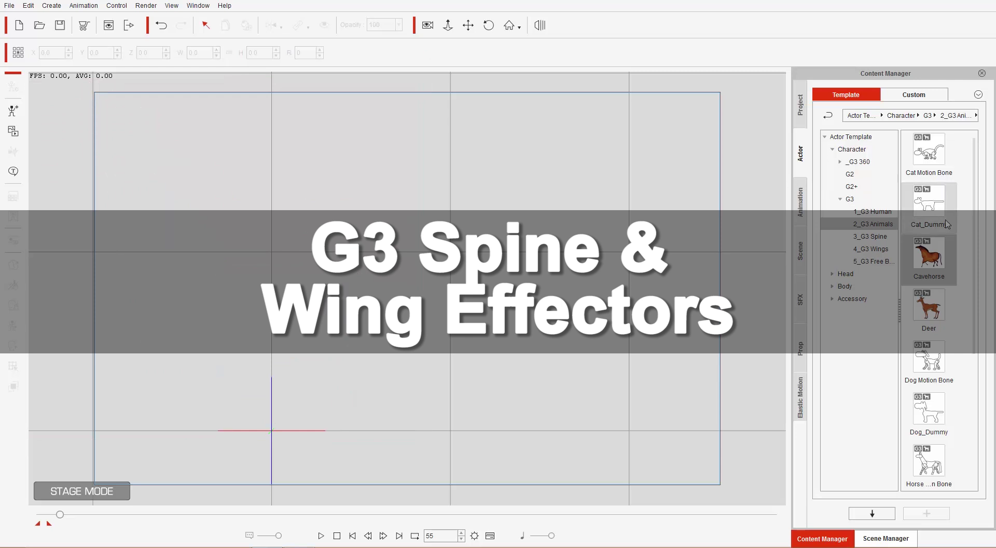
left_click(870, 239)
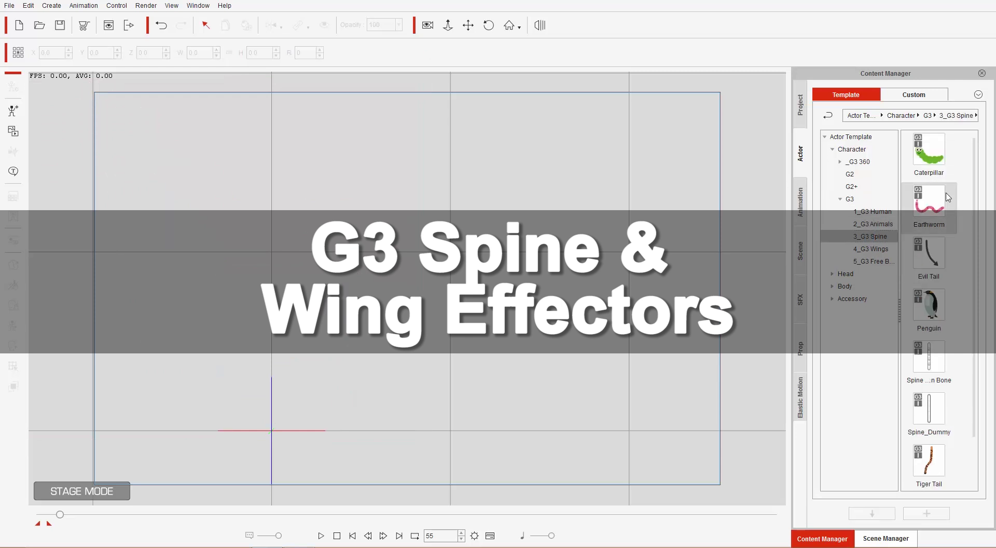
double_click(937, 163)
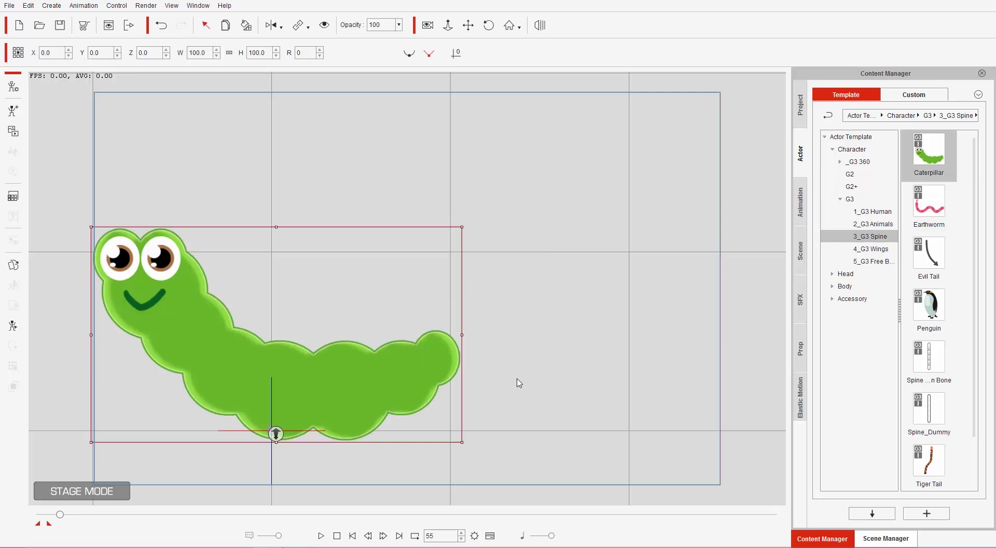
scroll(581, 305, "down", 4)
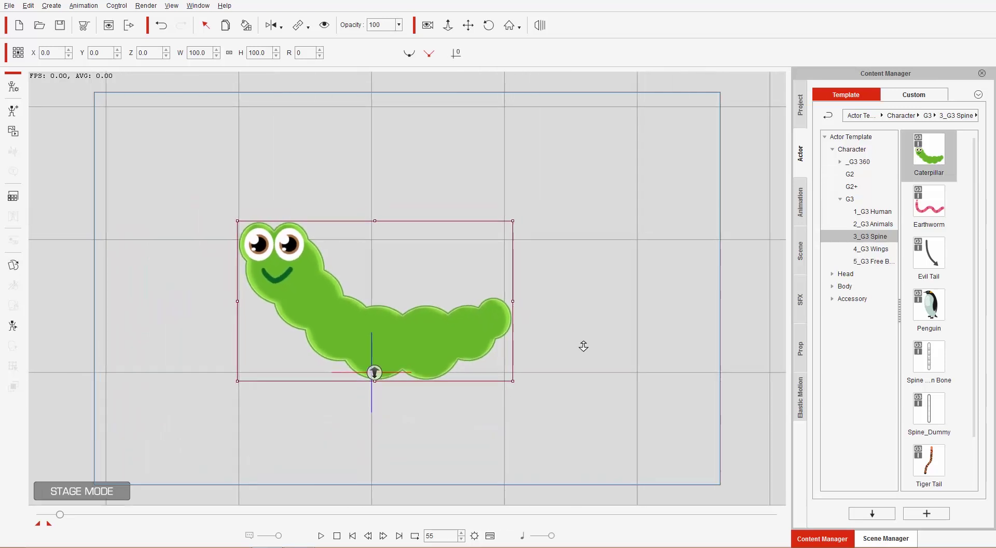
scroll(571, 311, "down", 1)
scroll(550, 322, "down", 3)
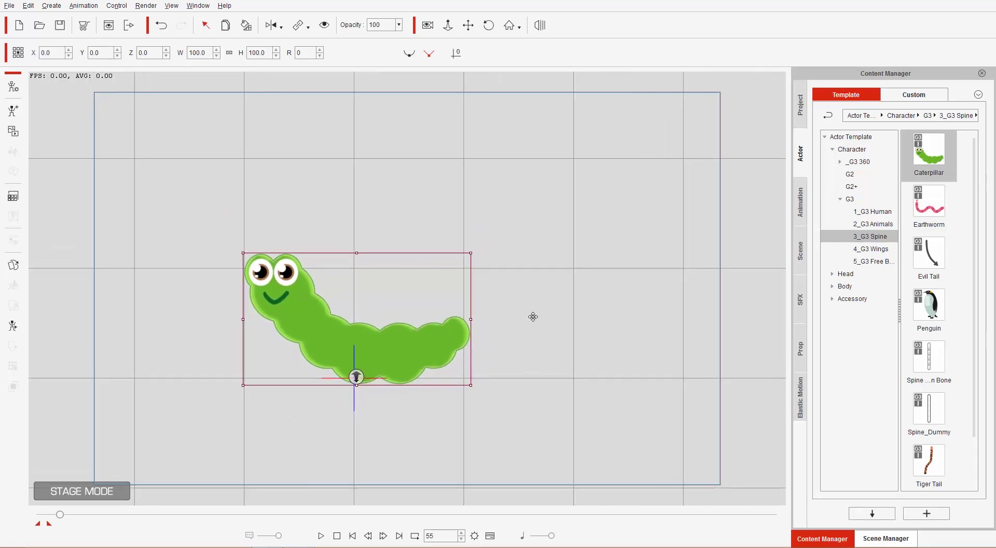
- Return to frame 1, lengthen the playback range, and open the 2D Motion Key Editor for the caterpillar
left_click(337, 535)
left_click_drag(49, 525, 80, 524)
left_click(15, 325)
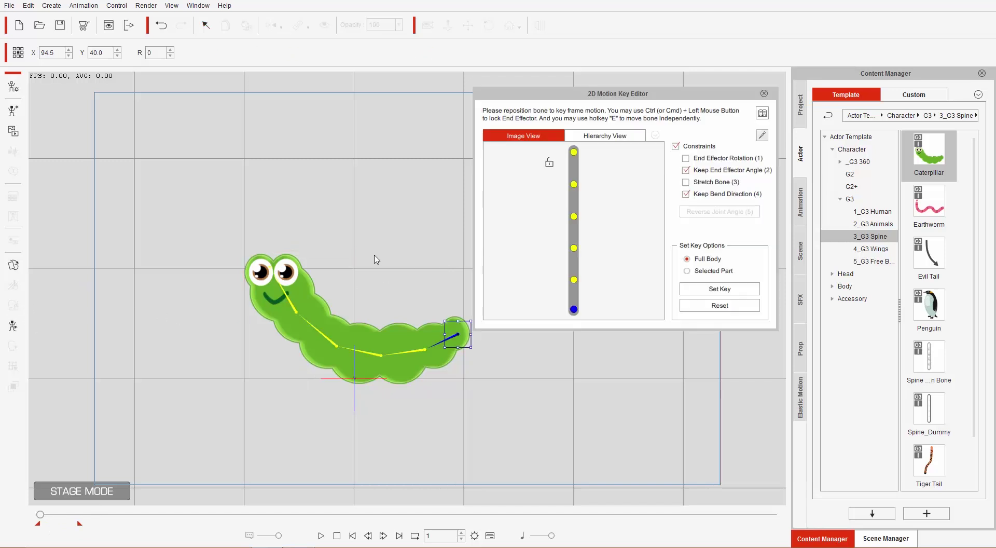
left_click_drag(447, 256, 290, 244)
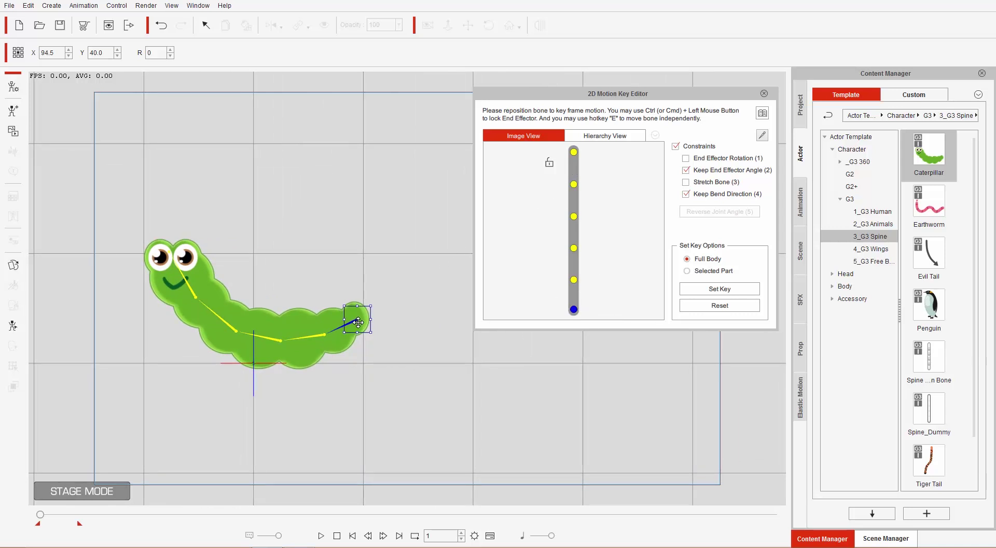
- Lock the caterpillar's end effectors, enable Stretch Bone, test-pull the tail tip around, and reset the pose
mouse_move(369, 320)
left_mouse_down()
mouse_move(403, 318)
mouse_move(421, 341)
mouse_move(420, 285)
mouse_move(369, 285)
mouse_move(376, 335)
mouse_move(389, 279)
mouse_move(415, 288)
mouse_move(395, 327)
mouse_move(361, 320)
mouse_move(359, 333)
left_mouse_up()
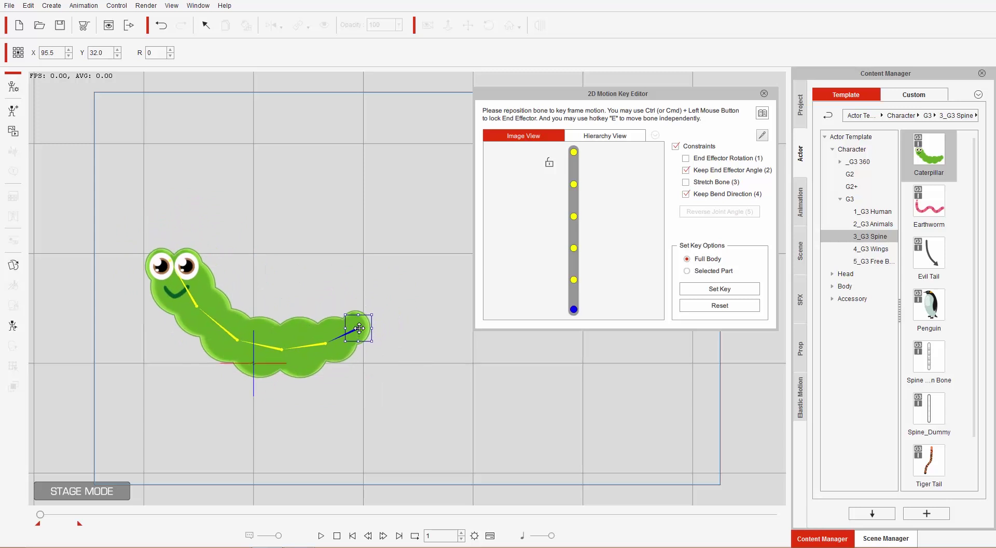
left_click(550, 165)
left_click_drag(365, 332, 354, 294)
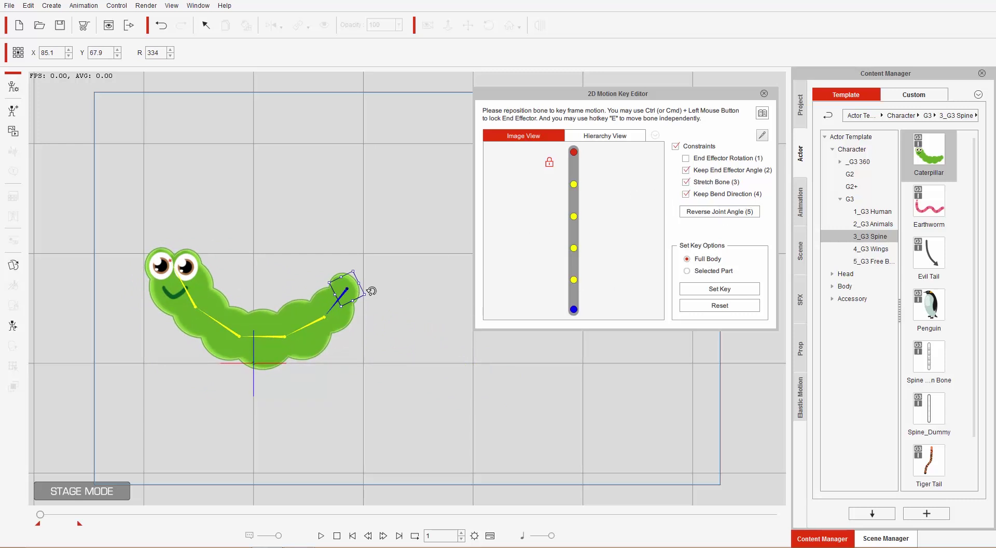
left_click_drag(351, 285, 307, 286)
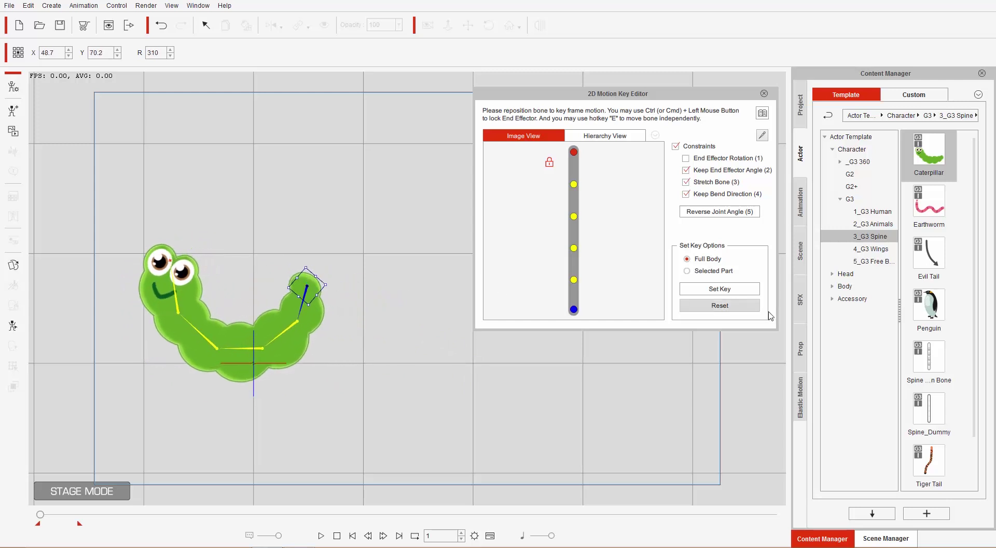
left_click(746, 312)
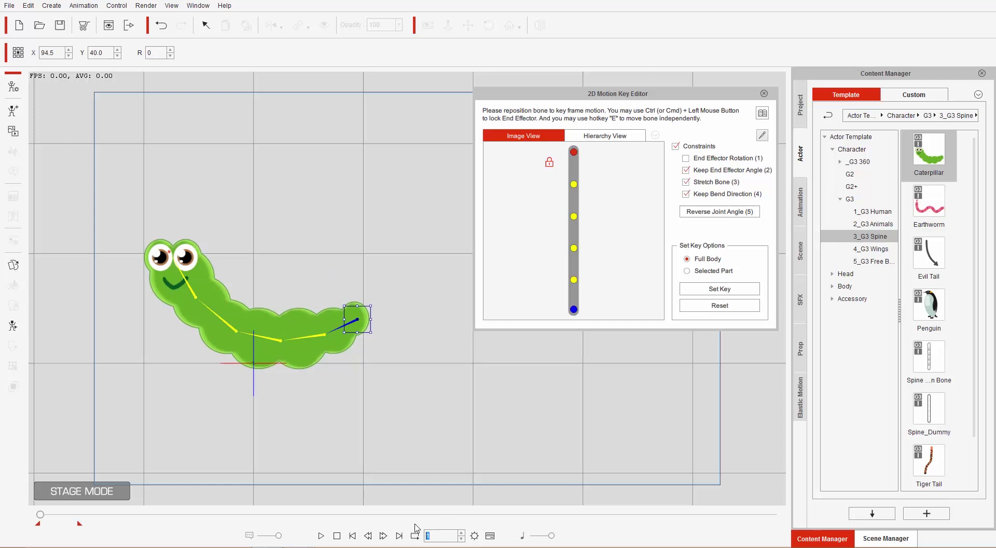
- At frame 10, pull the caterpillar's tail tip up toward the head, to about X -12, Y 92
type("10")
key("Return")
left_click_drag(361, 315, 242, 260)
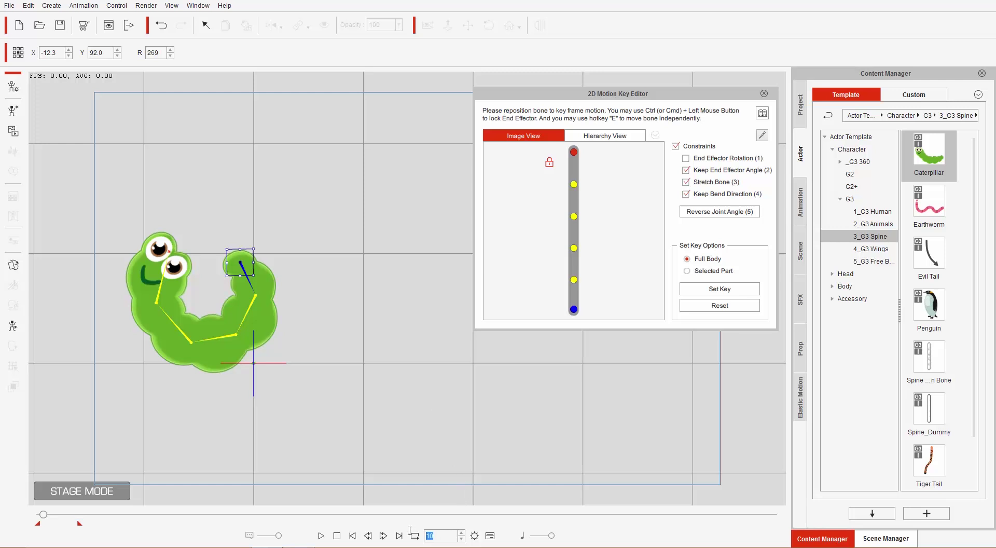
- At frame 20, stretch the caterpillar's head forward to about X -181, Y 97
type("20")
key("Return")
left_click_drag(176, 250, 64, 254)
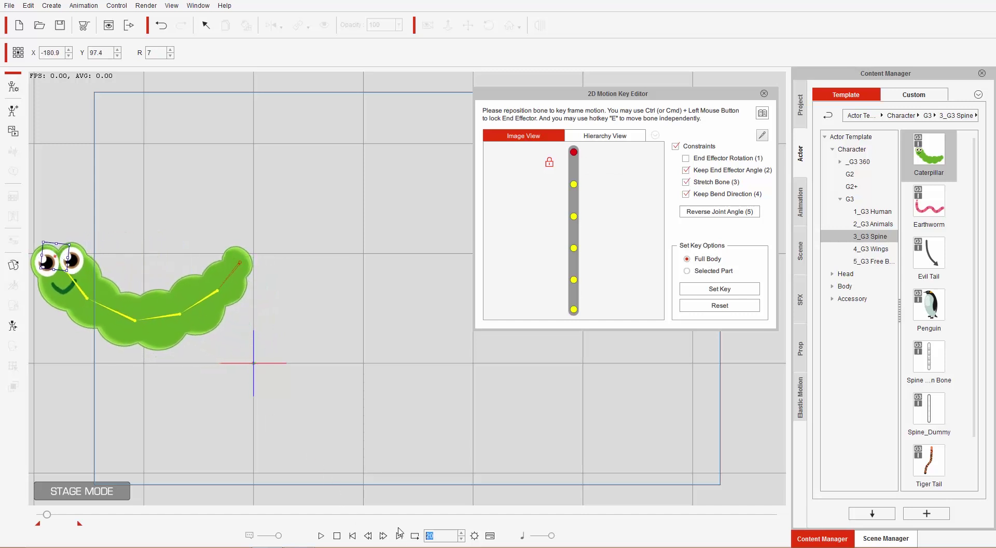
- At frame 30, pull the caterpillar's tail tip up behind the head, to about X -124, Y 92, and play the crawl
type("30")
key("Return")
left_click(574, 310)
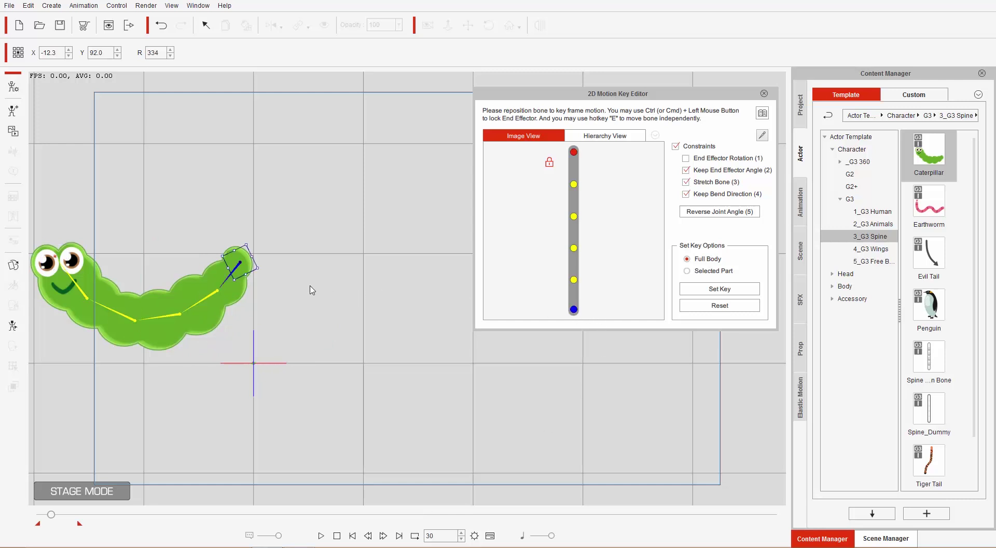
left_click_drag(224, 261, 104, 263)
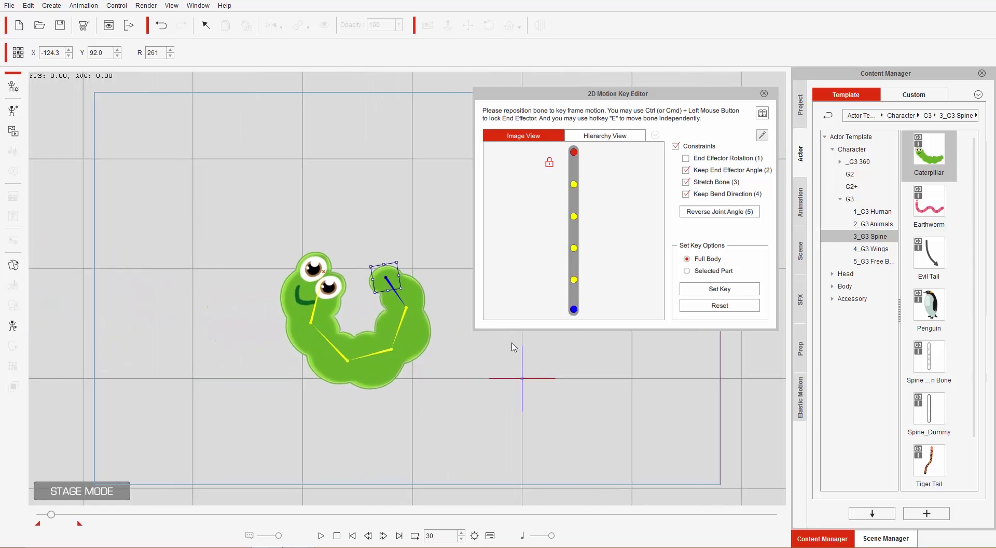
left_click(322, 535)
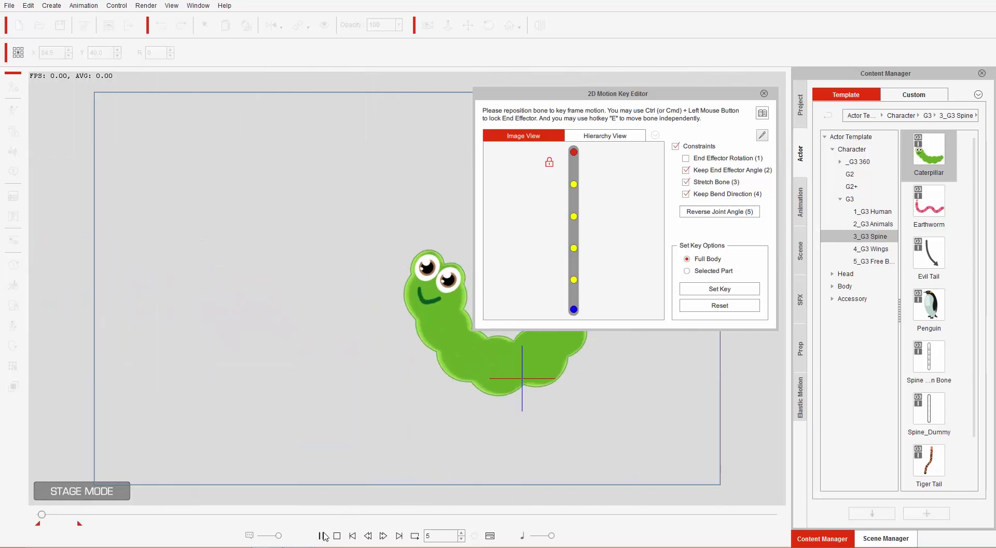
- Play the caterpillar's crawl animation several times to review the motion, and stop playback at the first frame
left_click(324, 536)
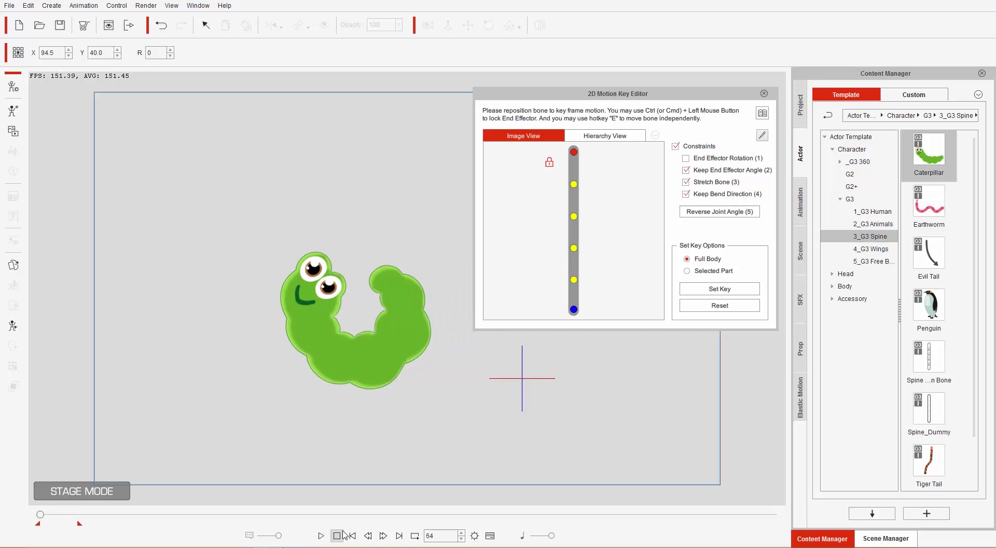
left_click(323, 536)
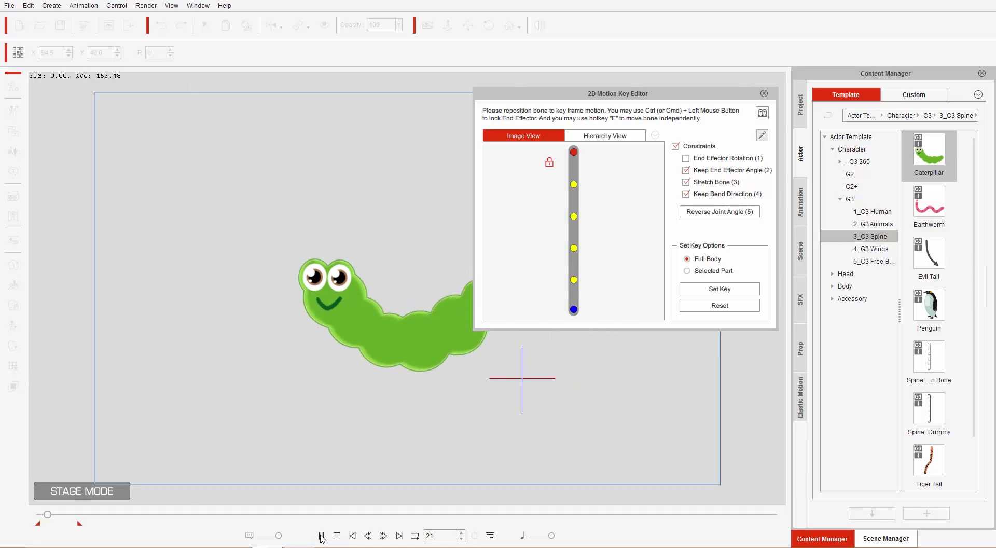
left_click(322, 536)
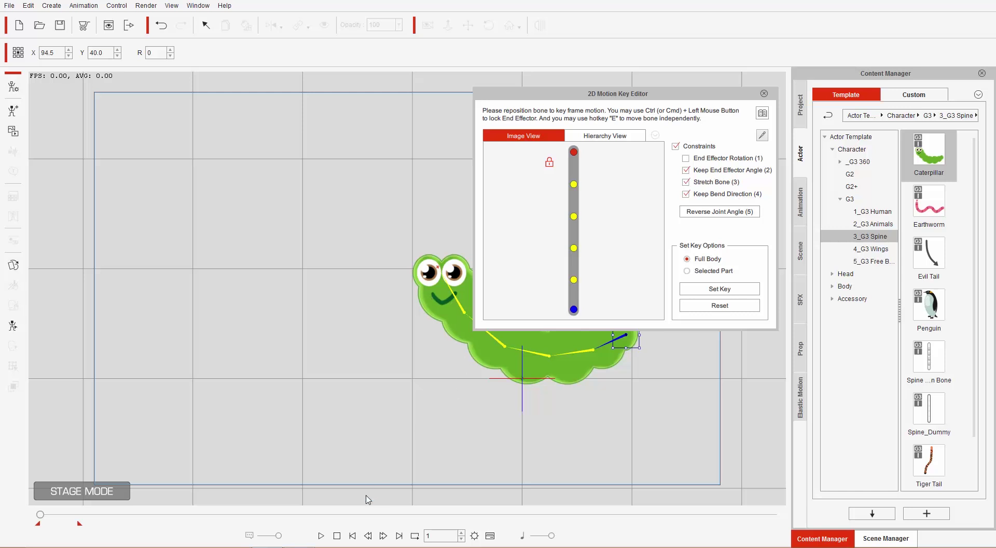
left_click(323, 535)
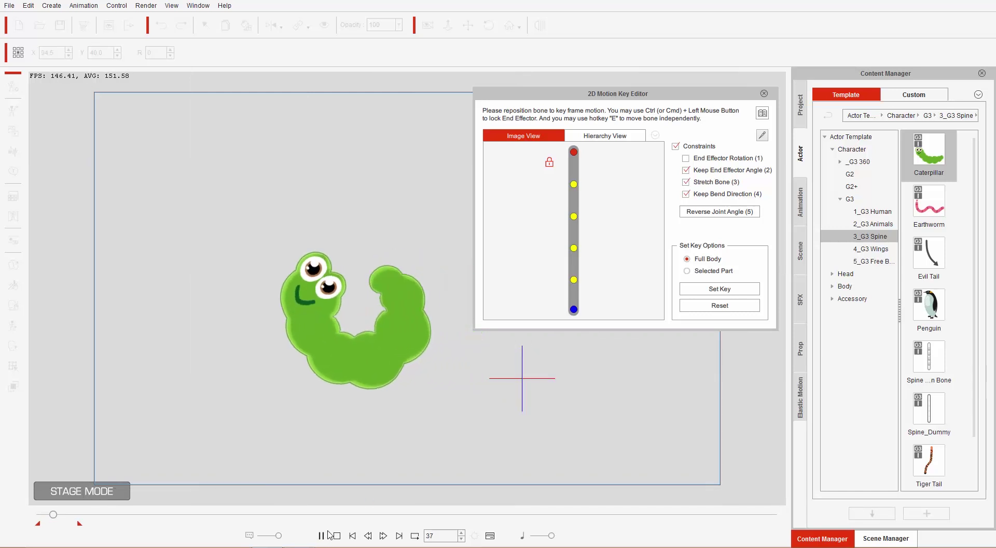
left_click(337, 536)
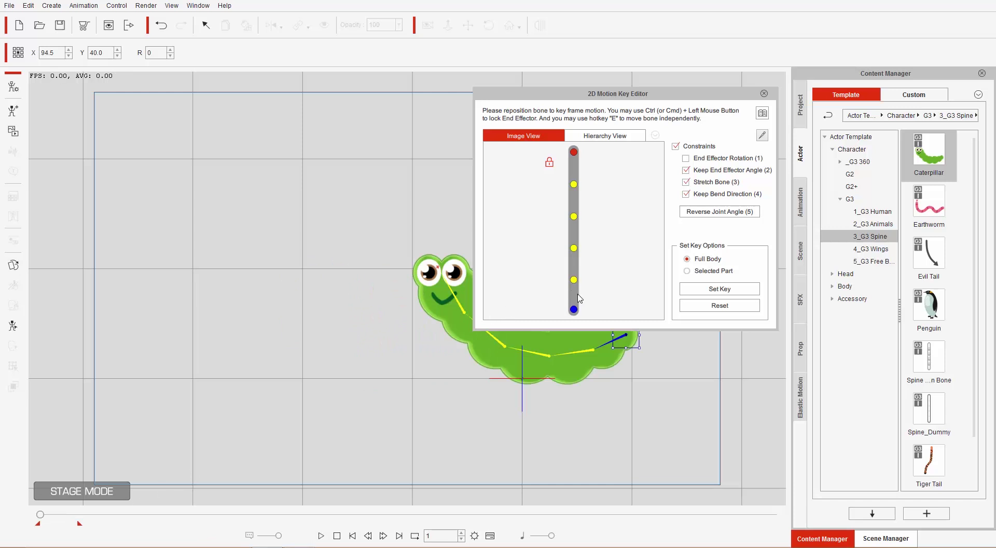
- Delete the caterpillar and add the Mop character from the 4_G3 Wings templates, framed fully in the stage
left_click(761, 110)
key("Delete")
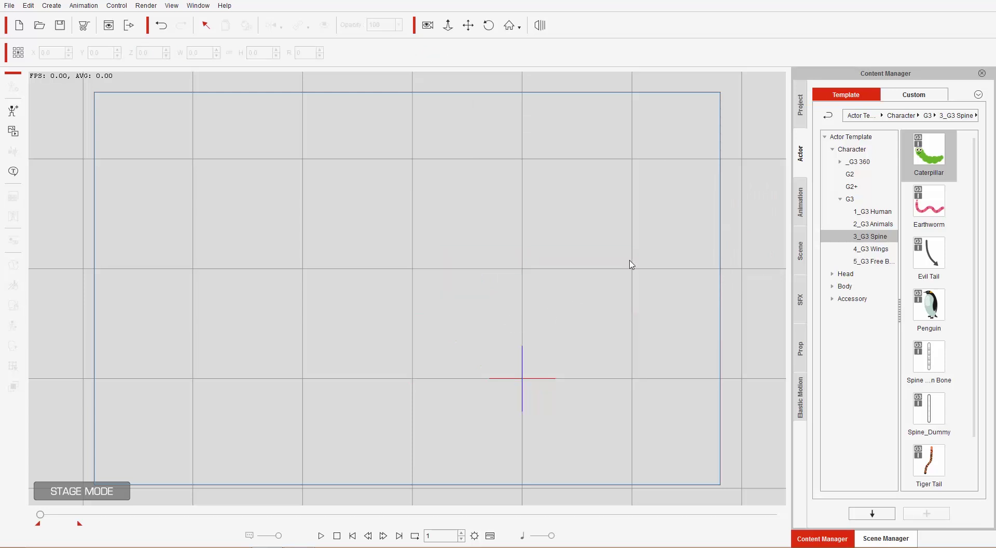
left_click(875, 249)
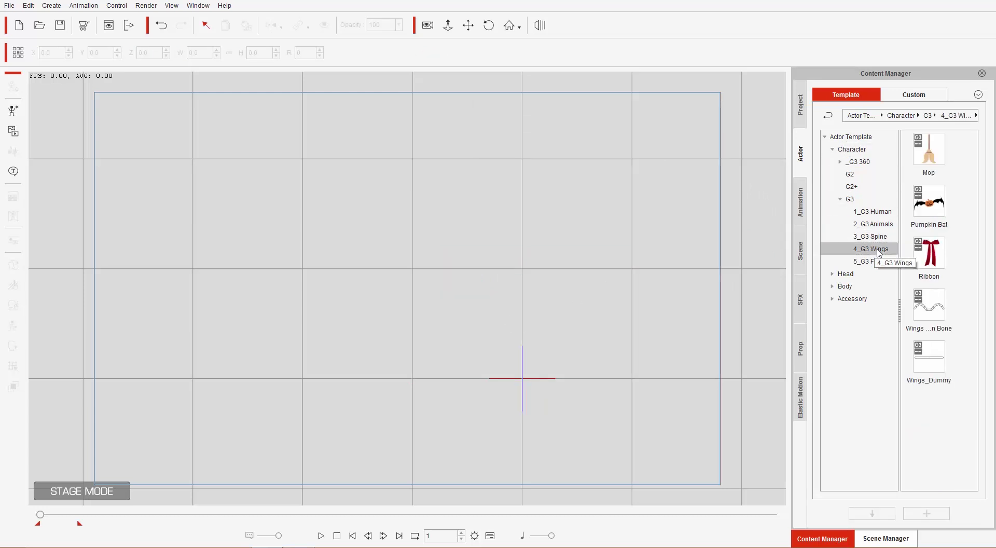
double_click(936, 160)
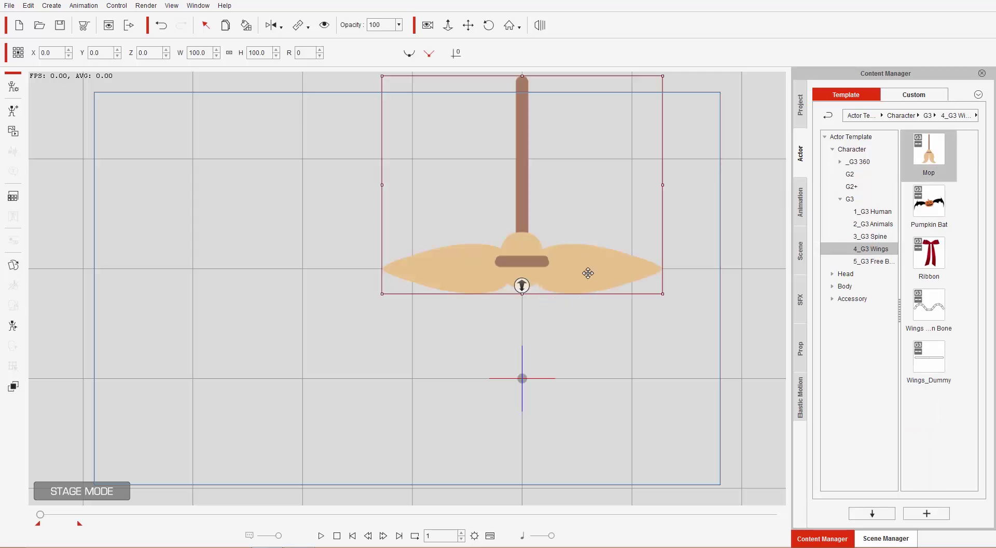
left_click_drag(587, 271, 466, 353)
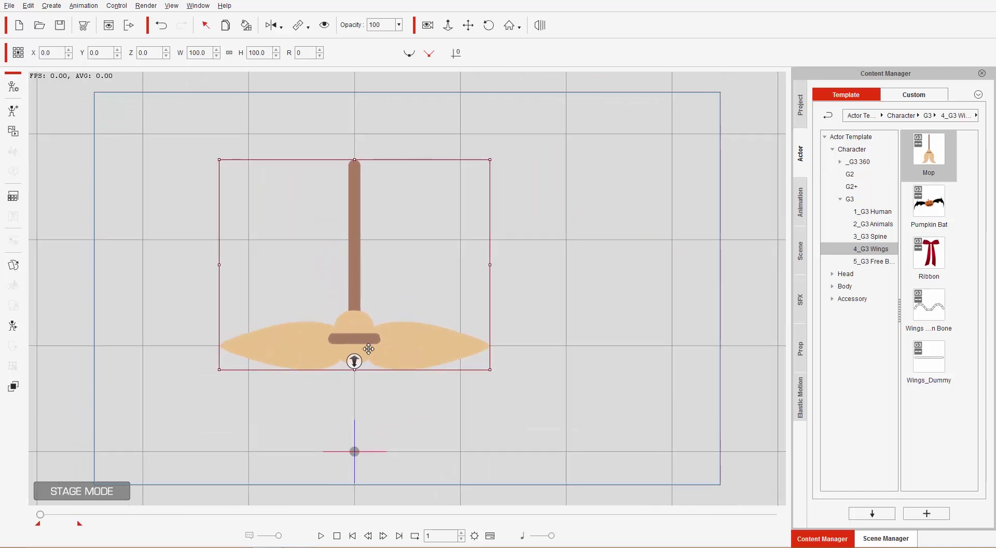
- Open the mop in the 2D Motion Key Editor and lock the end effectors of both bristle wings
left_click(13, 326)
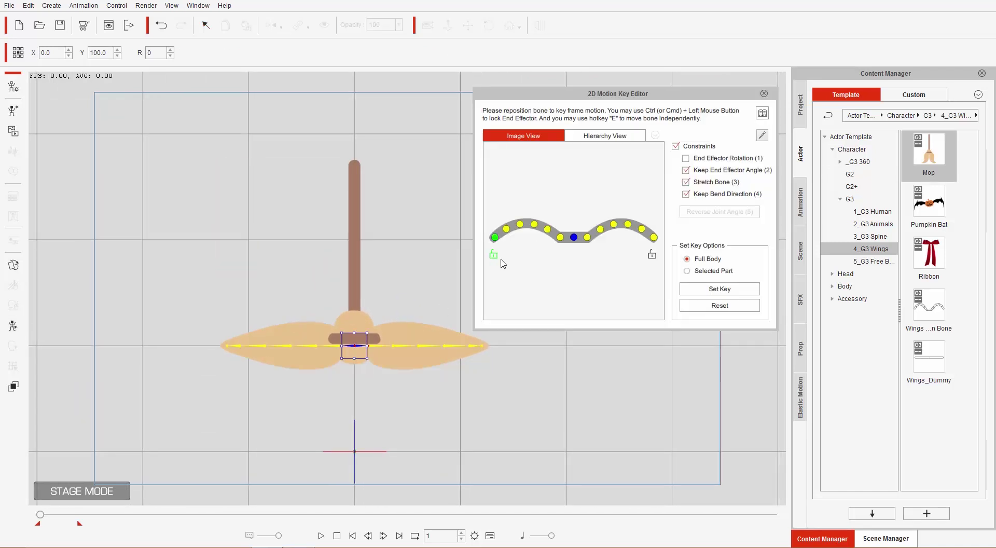
left_click(652, 255)
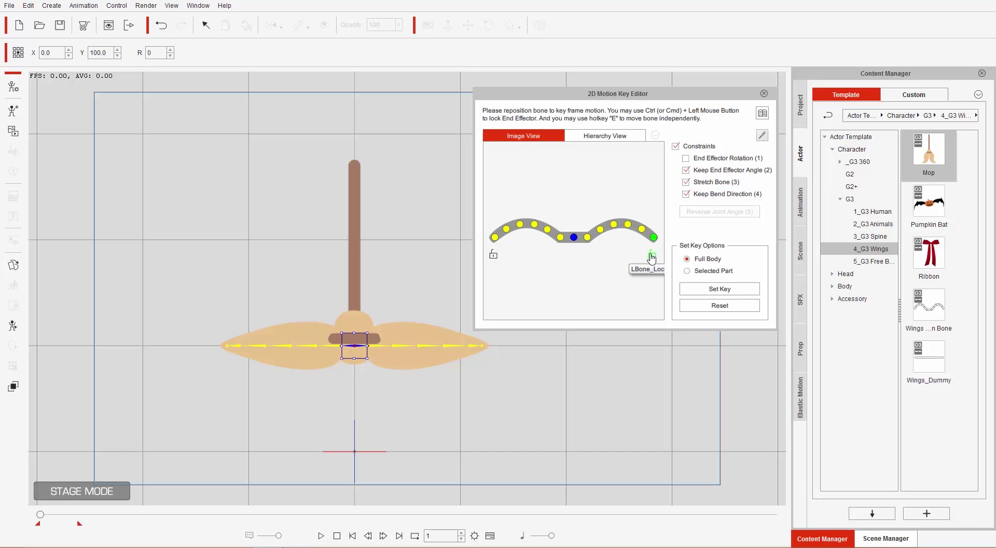
left_click(494, 256)
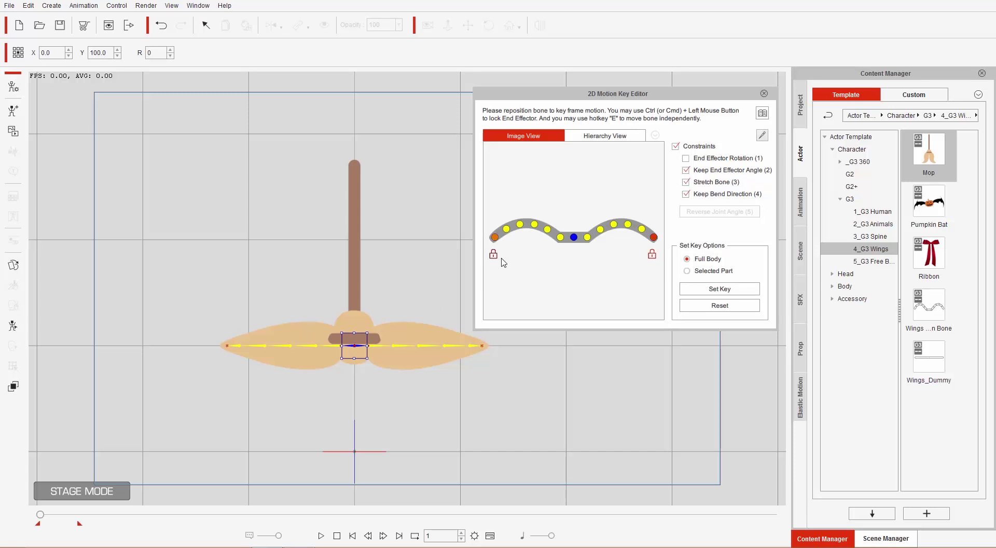
- Fold both bristle wings down beneath the mop, with RBone05 at about X -20, Y 2, and shift the hip to about X -46, Y 105
left_click(478, 345)
left_click_drag(478, 345, 366, 450)
left_click(237, 346)
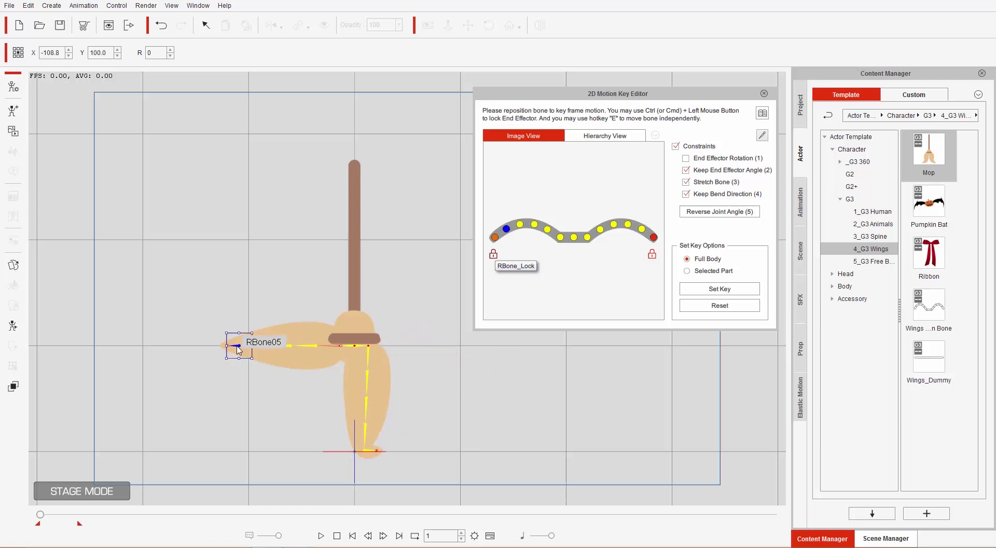
left_click_drag(238, 347, 330, 449)
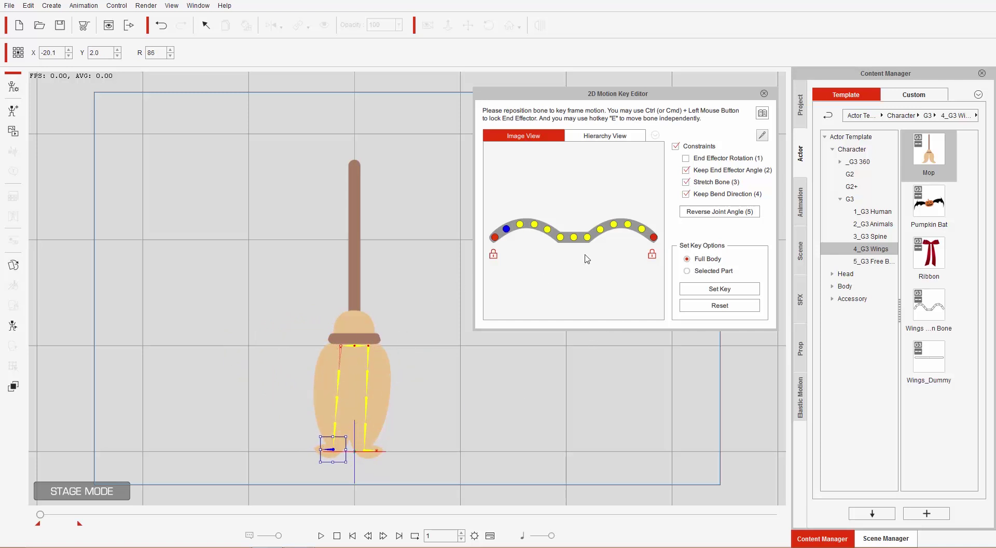
left_click(574, 238)
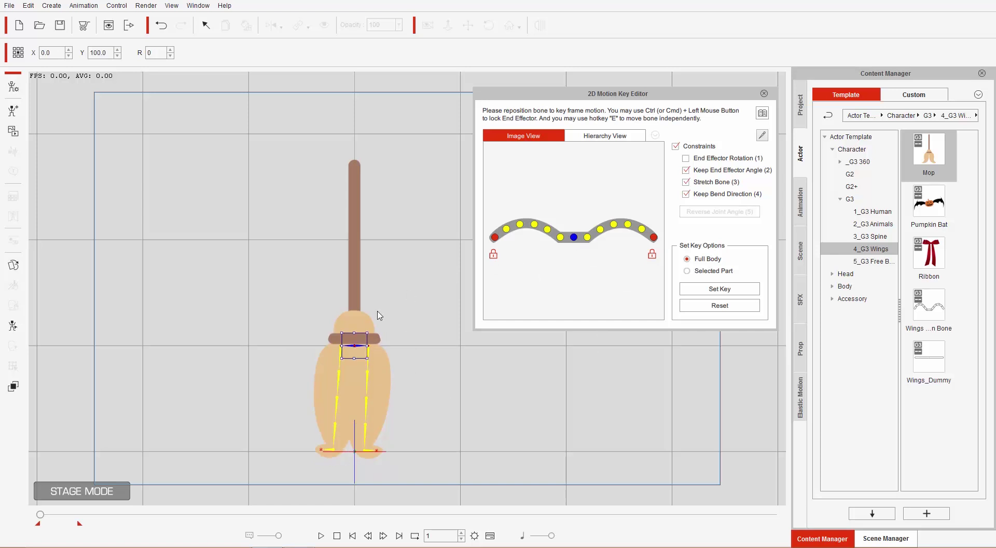
left_click_drag(368, 311, 306, 335)
- Spread both bristle tips outward, with LBone05 at about X 95, Y 43, and raise the hip between them to about X -4, Y 134
left_click(375, 445)
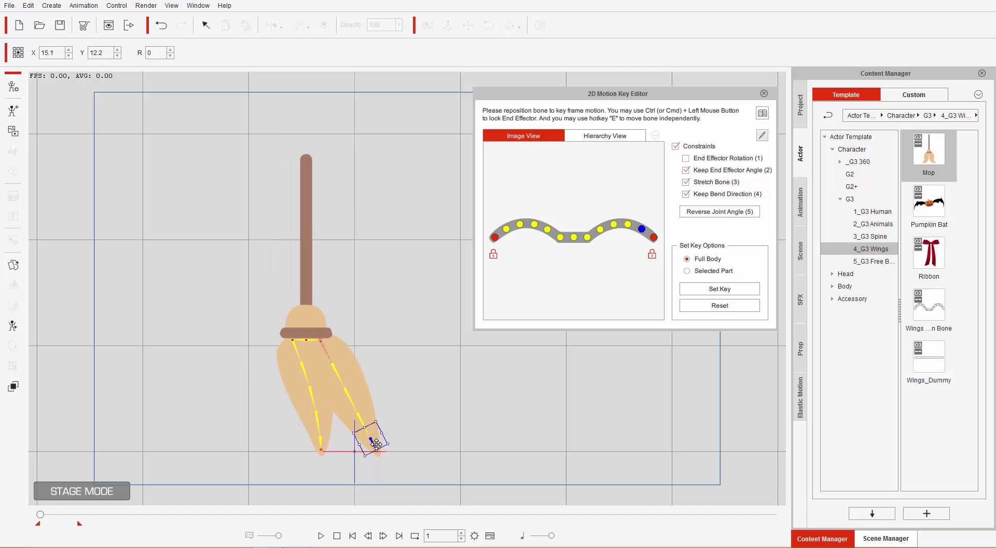
left_click_drag(376, 443, 456, 408)
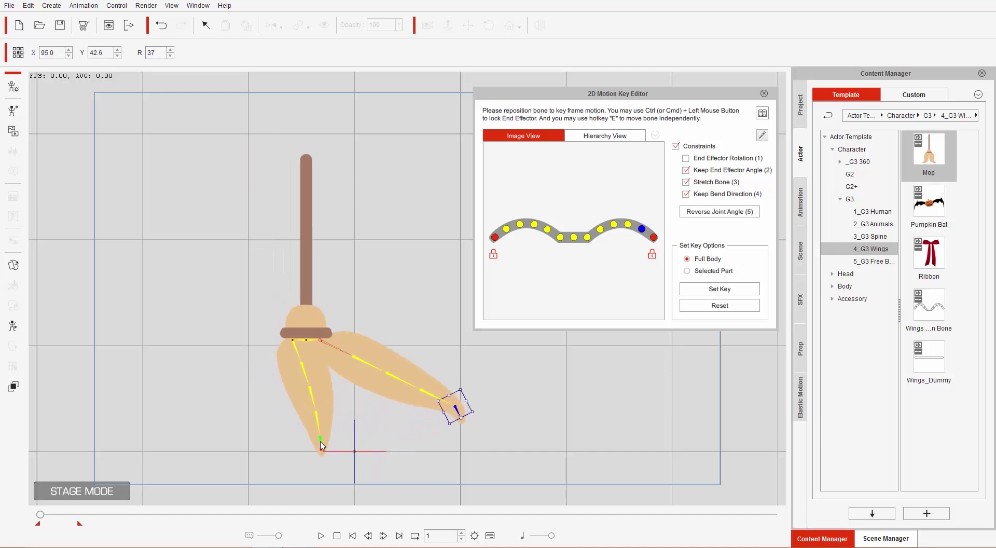
left_click(321, 443)
left_click_drag(321, 444, 206, 398)
left_click(575, 239)
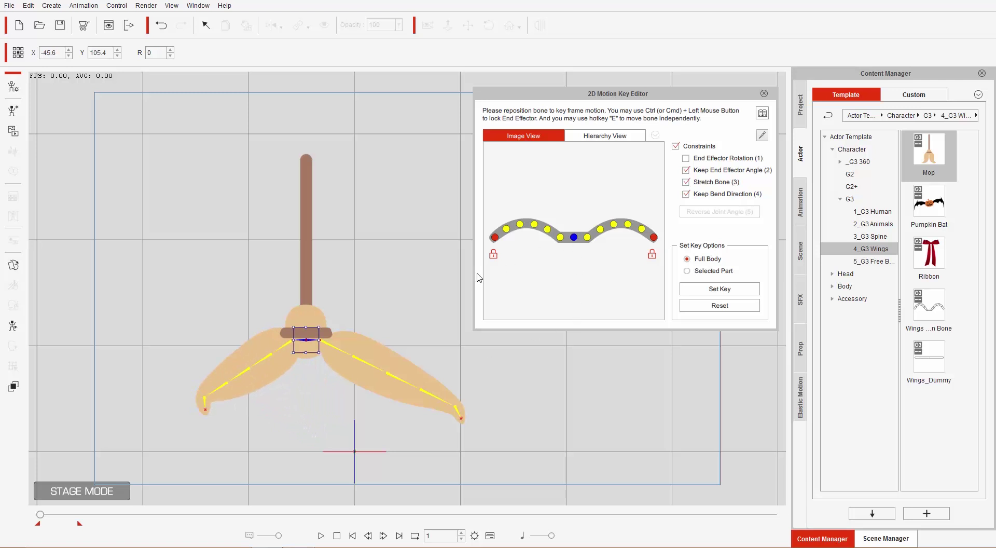
left_click_drag(309, 334, 354, 304)
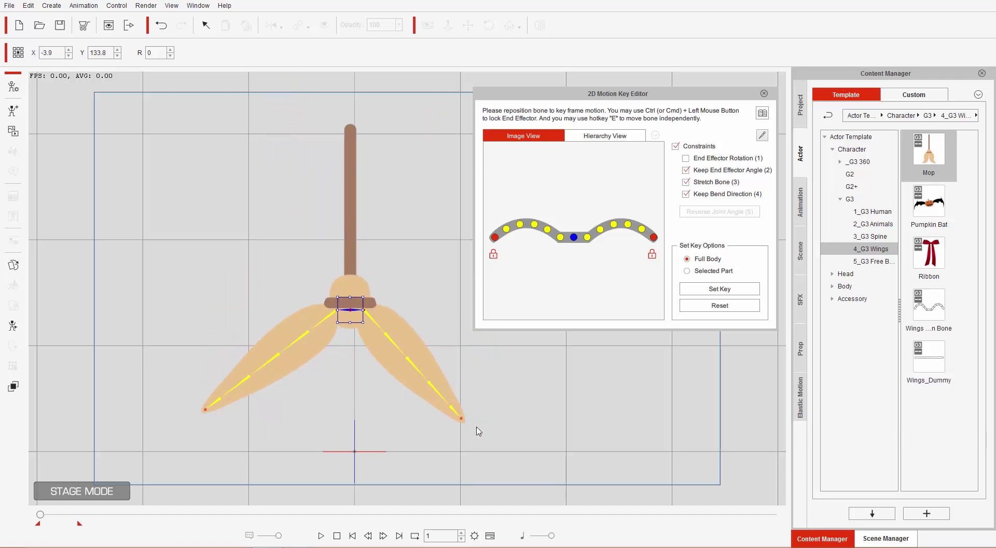
- Pull the bristle tips inward to about X 23, Y 44 and X -37, Y 48, and move the hip to about X -52, Y 168
left_click(456, 413)
left_click_drag(455, 410, 382, 408)
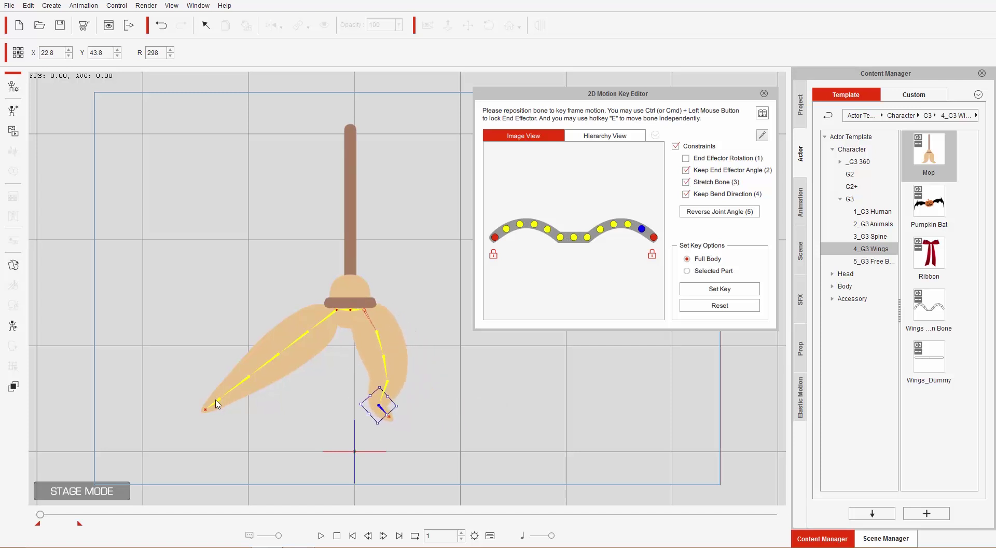
left_click(217, 405)
left_click_drag(217, 403, 320, 406)
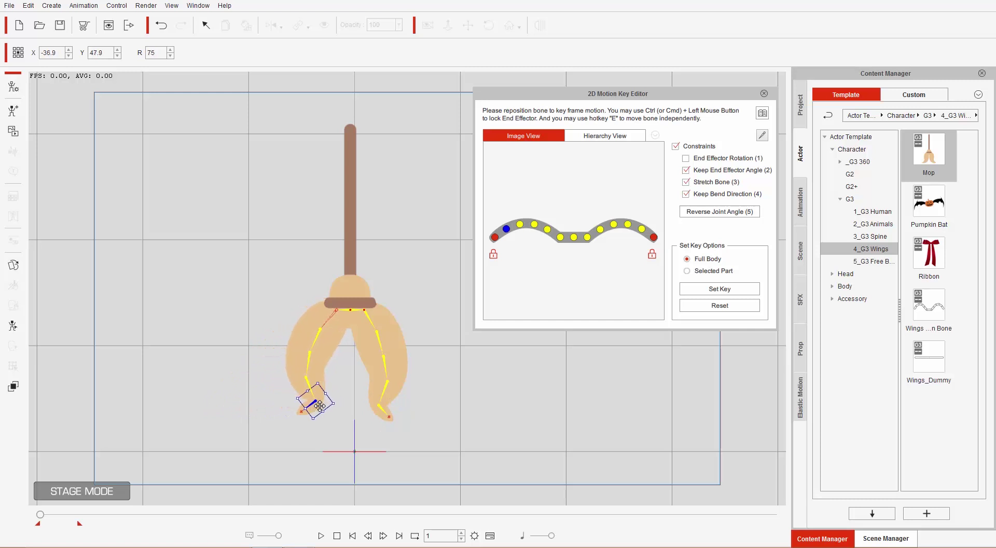
left_click(359, 314)
left_click_drag(359, 314, 308, 272)
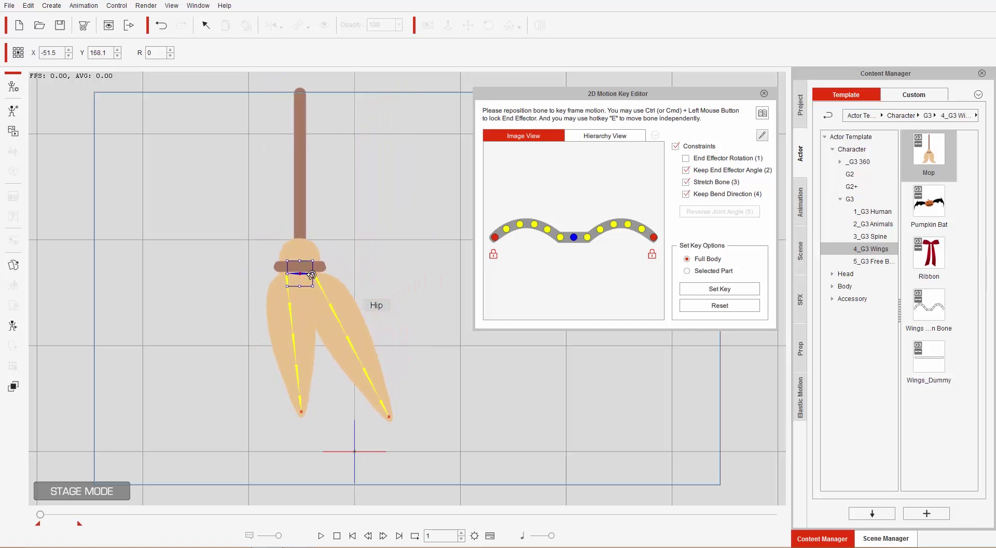